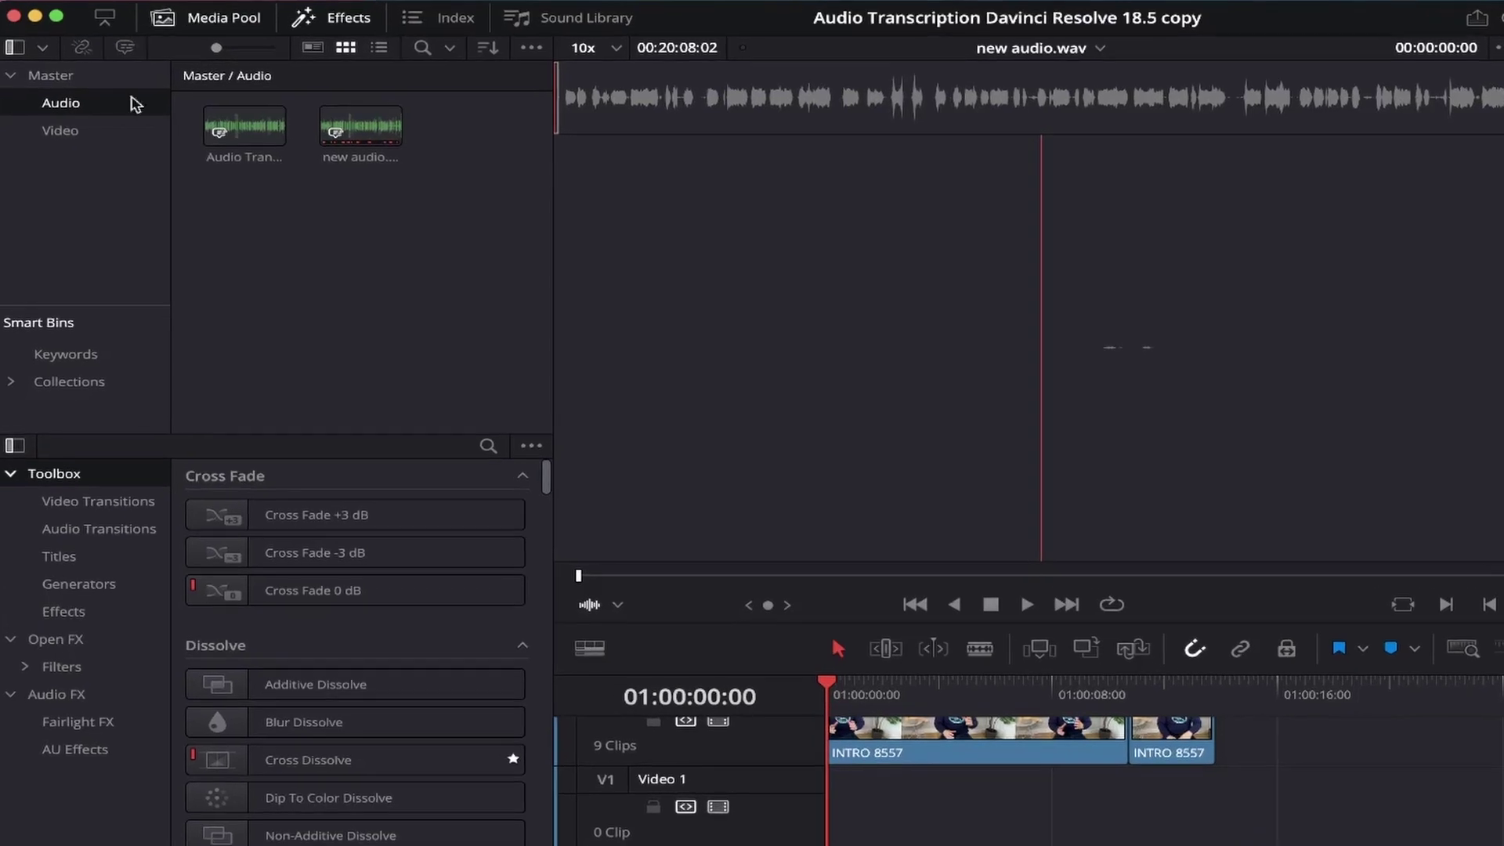
Start transcribing the new audio.wav clip with Audio Transcription > Transcribe from the Media Pool
{"action": "right_click", "coordinate": [387, 133]}
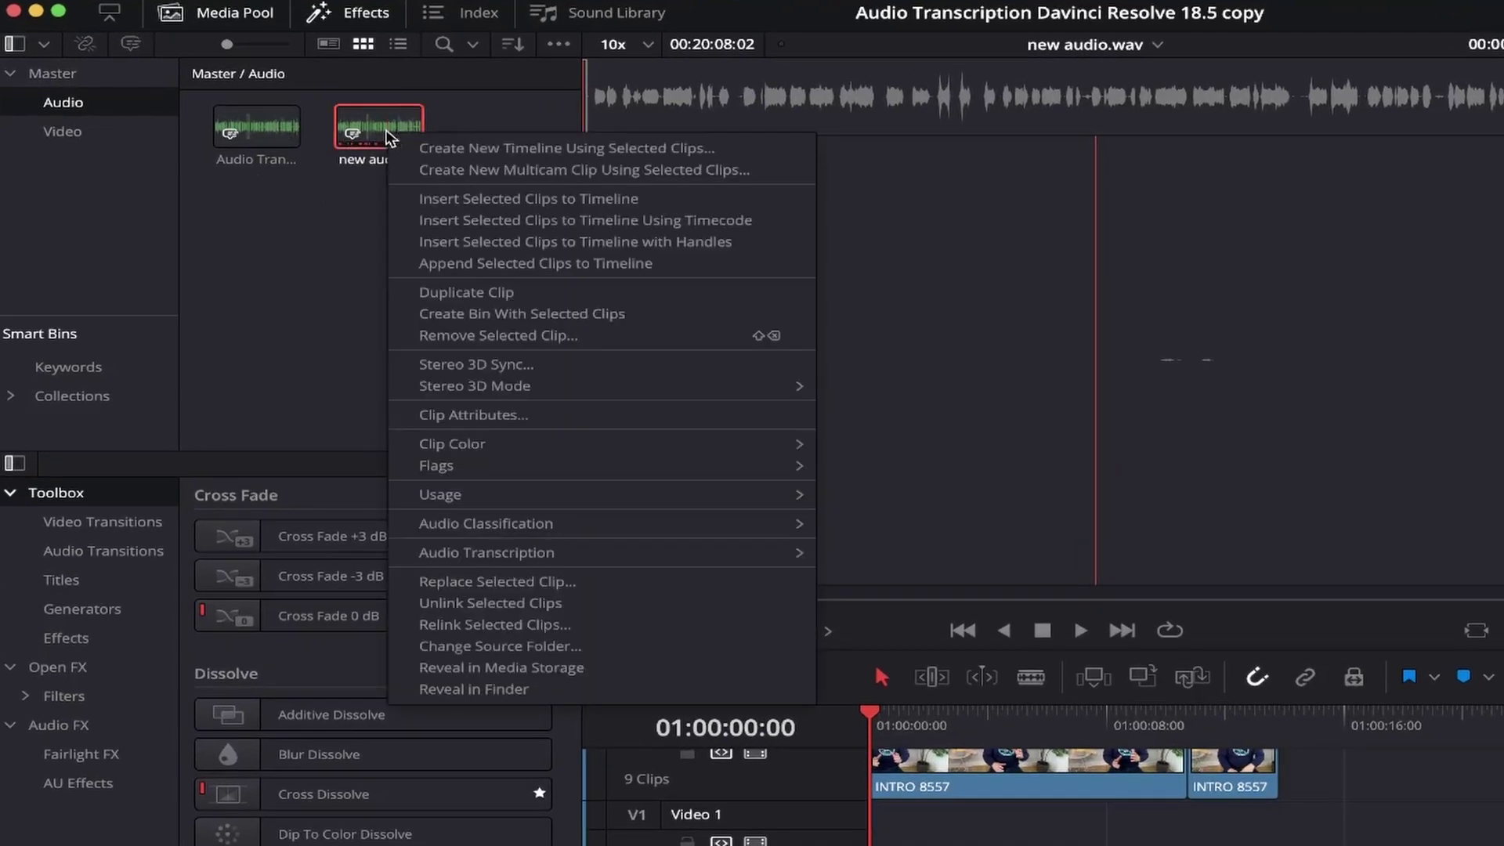
{"action": "mouse_move", "coordinate": [666, 551]}
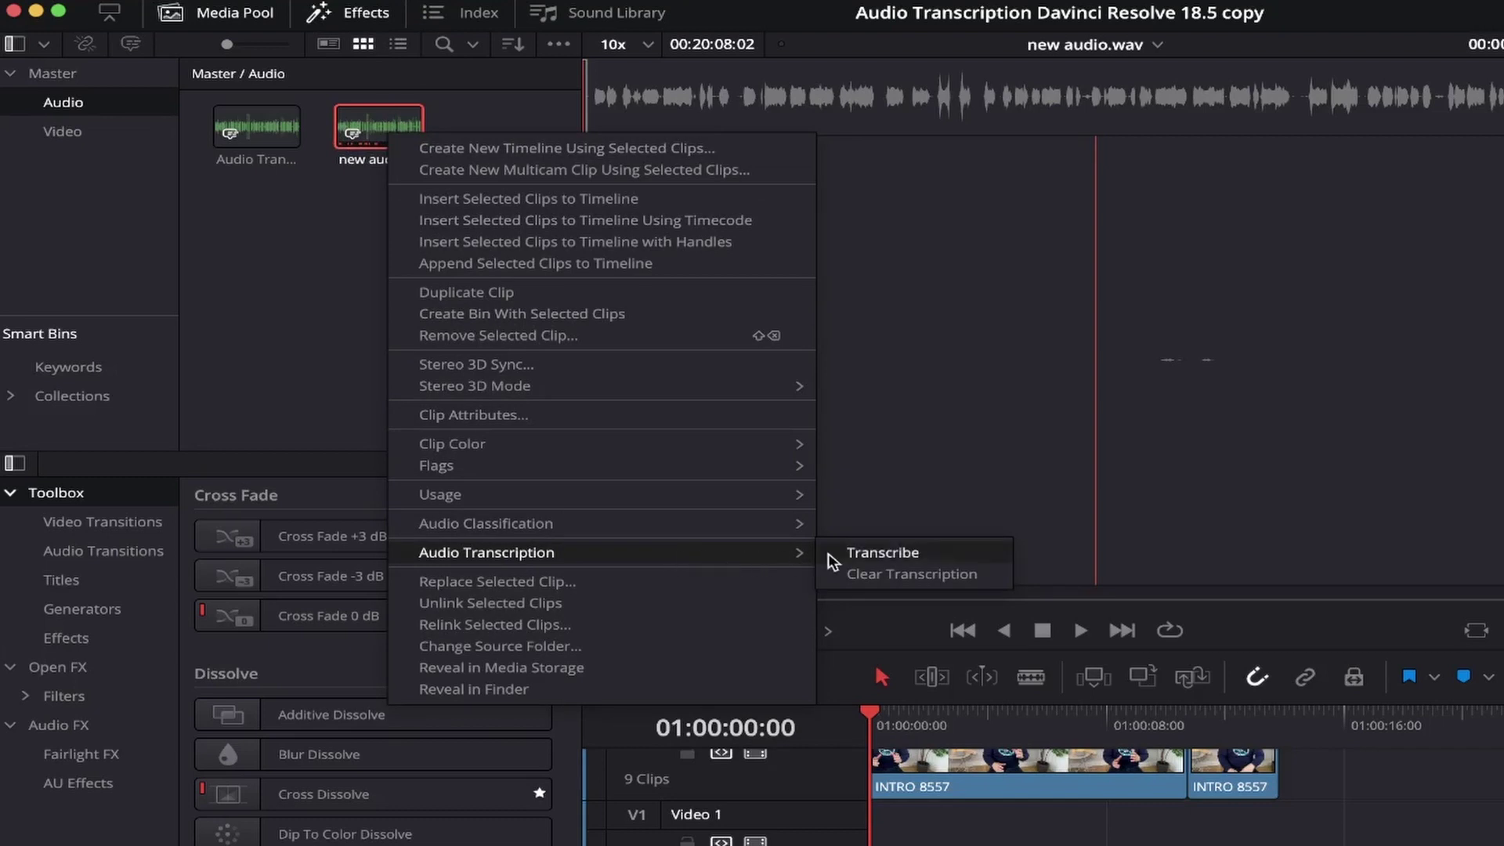
{"action": "left_click", "coordinate": [881, 553]}
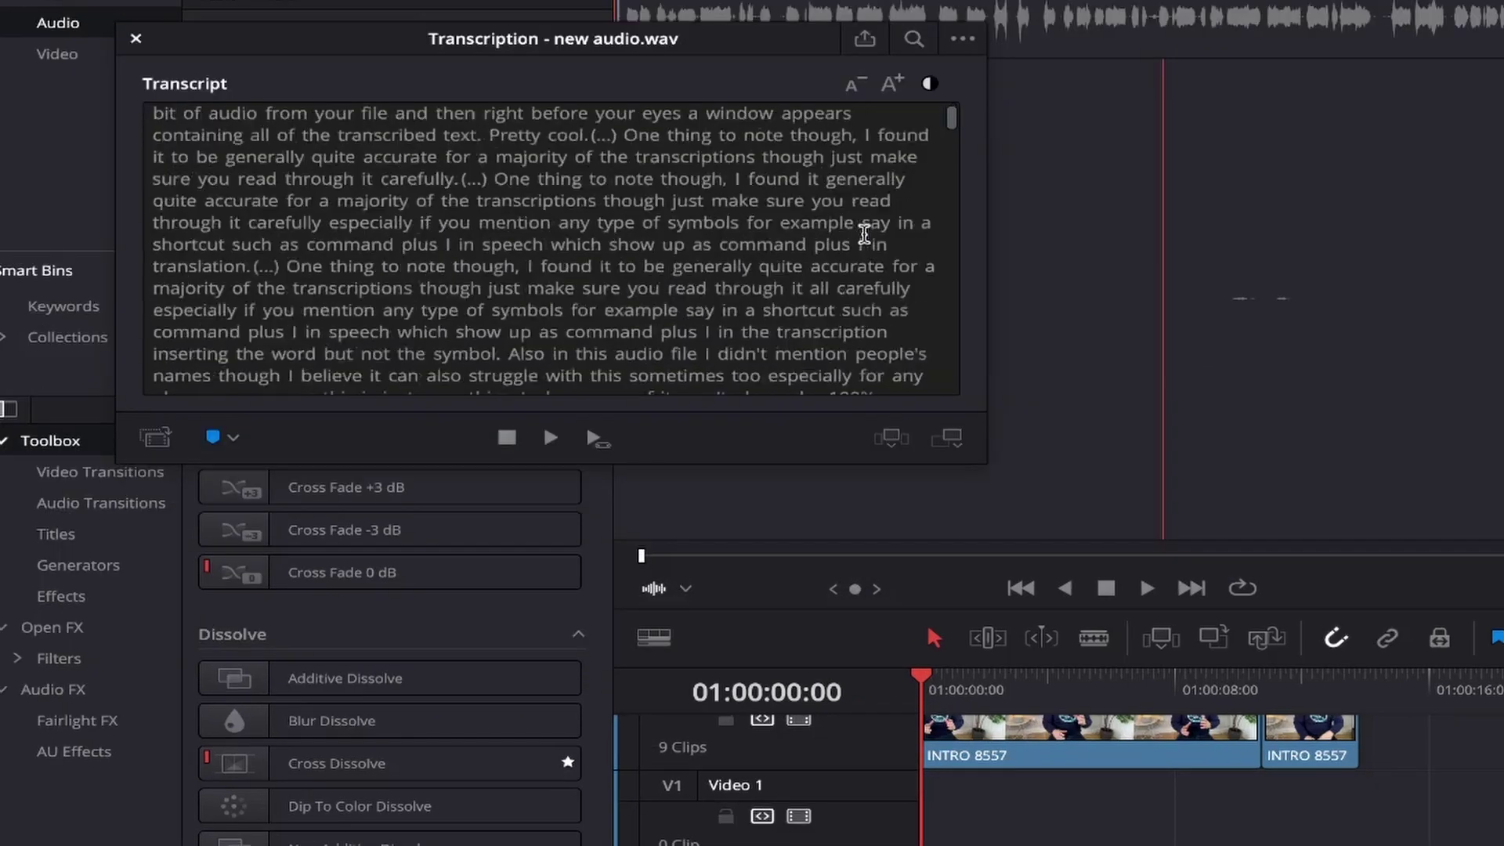
Scroll down through the finished new audio.wav transcript
{"action": "scroll", "coordinate": [865, 314], "scroll_direction": "down", "scroll_amount": 15}
{"action": "scroll", "coordinate": [864, 234], "scroll_direction": "down", "scroll_amount": 5}
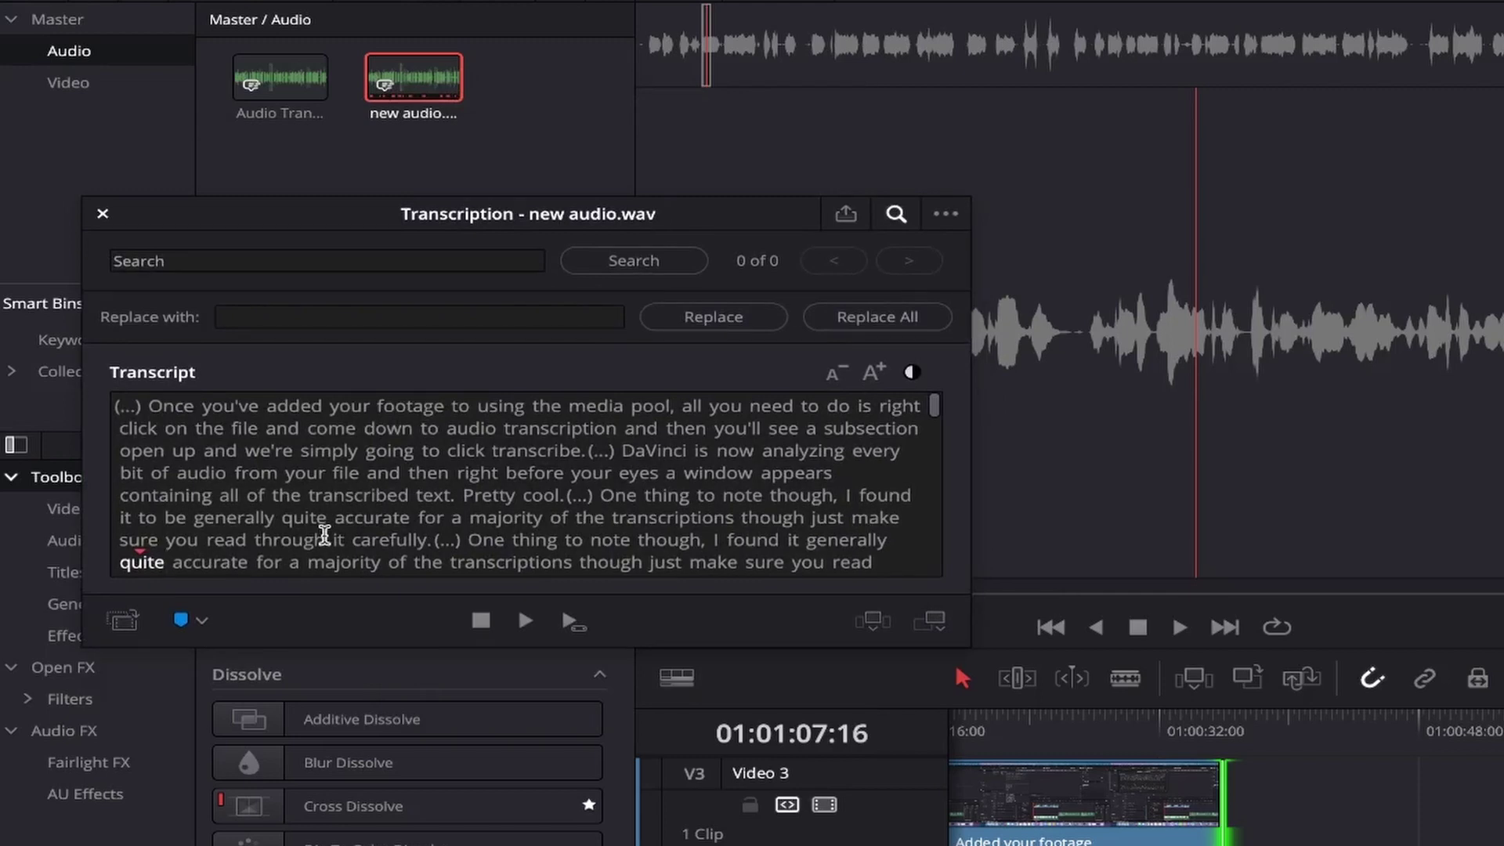
Jump the audio playhead to the transcript words audio, transcription, though, and later words near the end
{"action": "left_click", "coordinate": [213, 473]}
{"action": "left_click", "coordinate": [506, 426]}
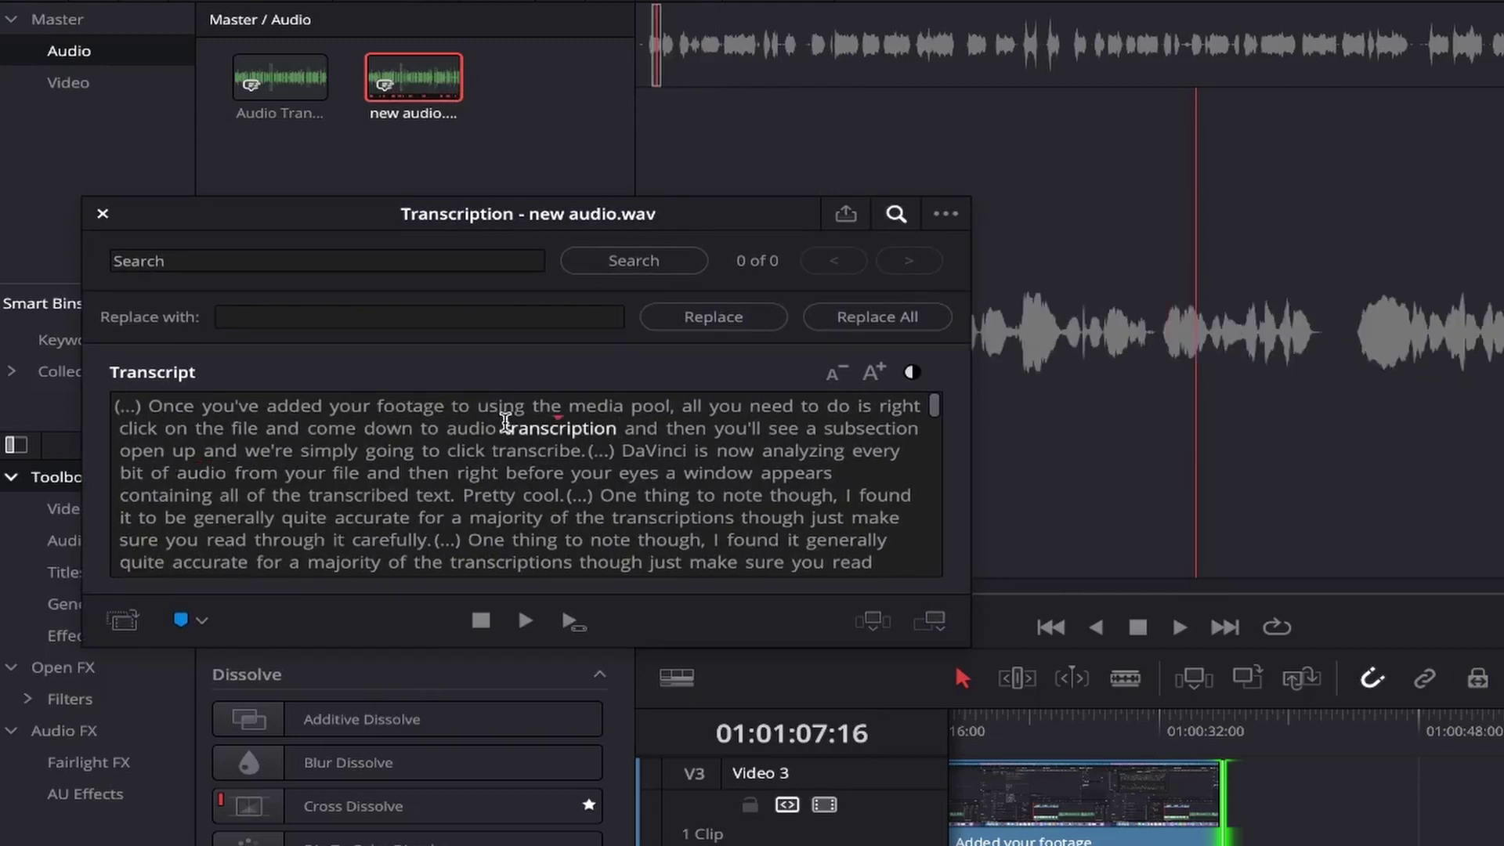
{"action": "left_click", "coordinate": [665, 538]}
{"action": "scroll", "coordinate": [670, 531], "scroll_direction": "down", "scroll_amount": 6}
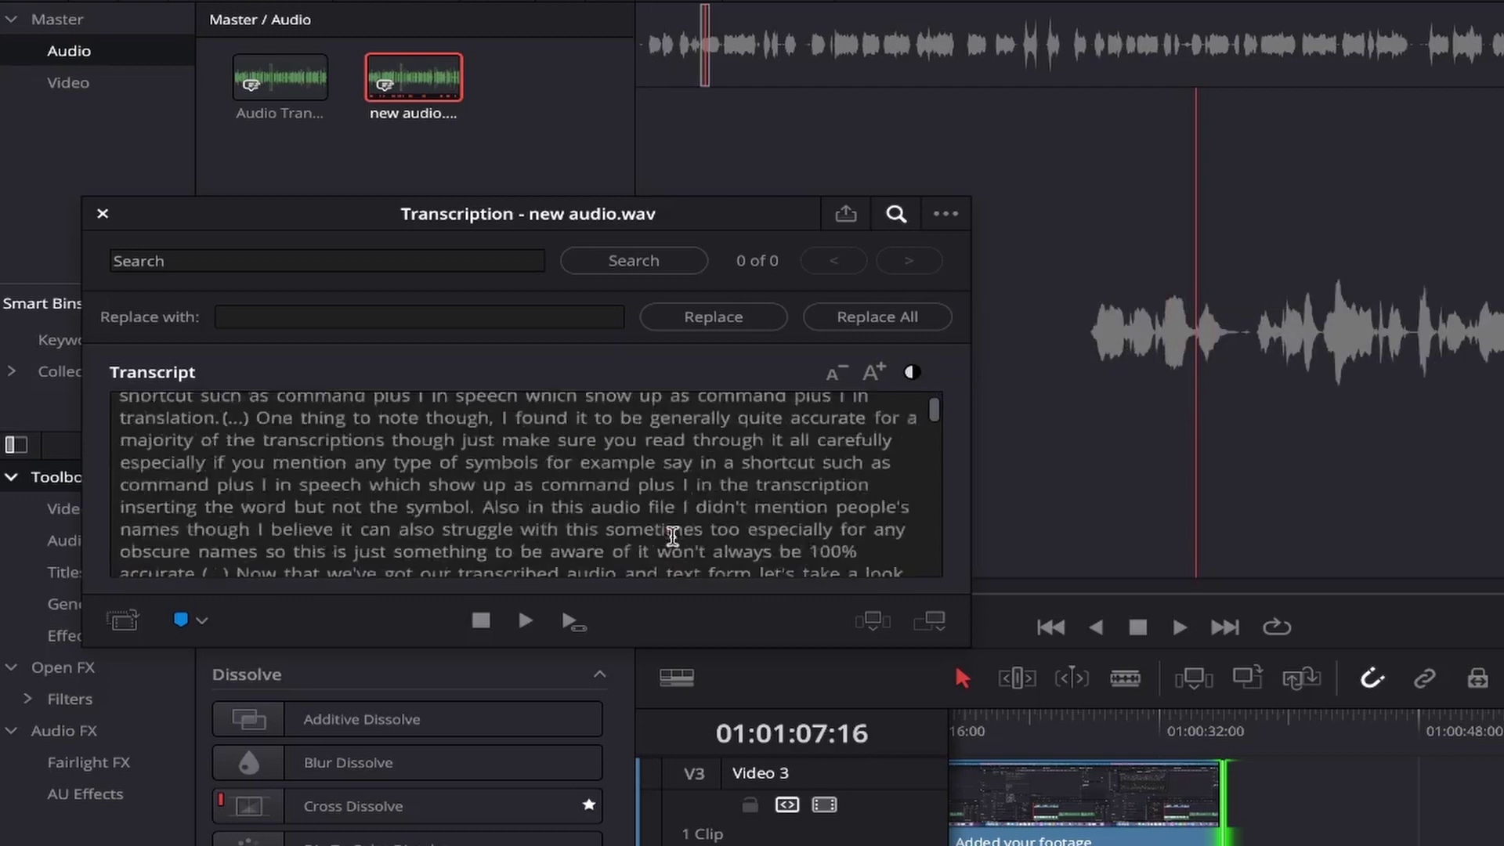
{"action": "left_click", "coordinate": [584, 527]}
{"action": "scroll", "coordinate": [345, 537], "scroll_direction": "down", "scroll_amount": 10}
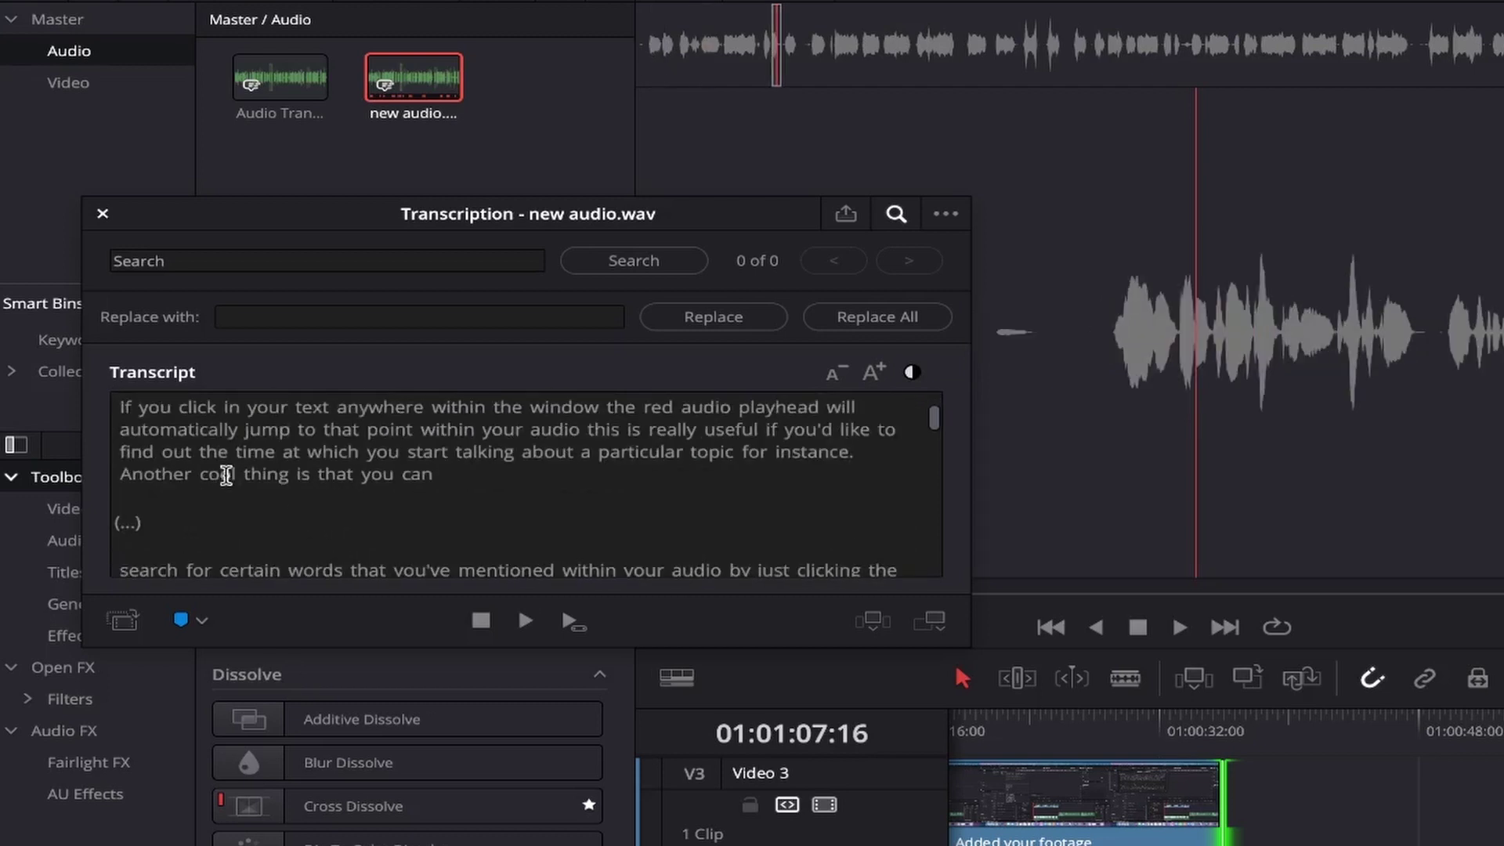
{"action": "left_click", "coordinate": [216, 470]}
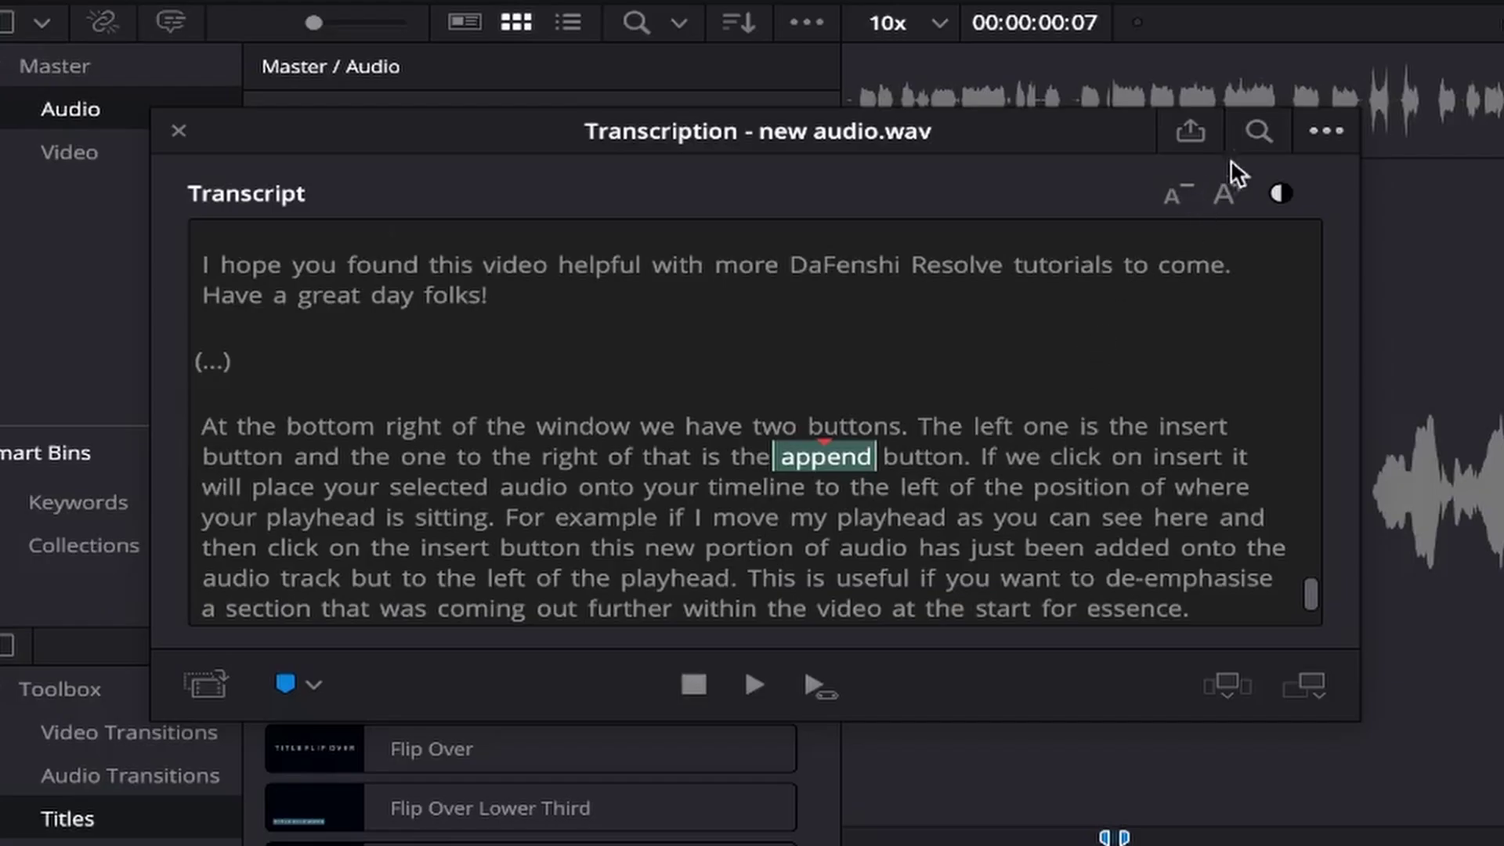
Search the transcript for 'shortcut' and step forward and back through its matches
{"action": "left_click", "coordinate": [1257, 132]}
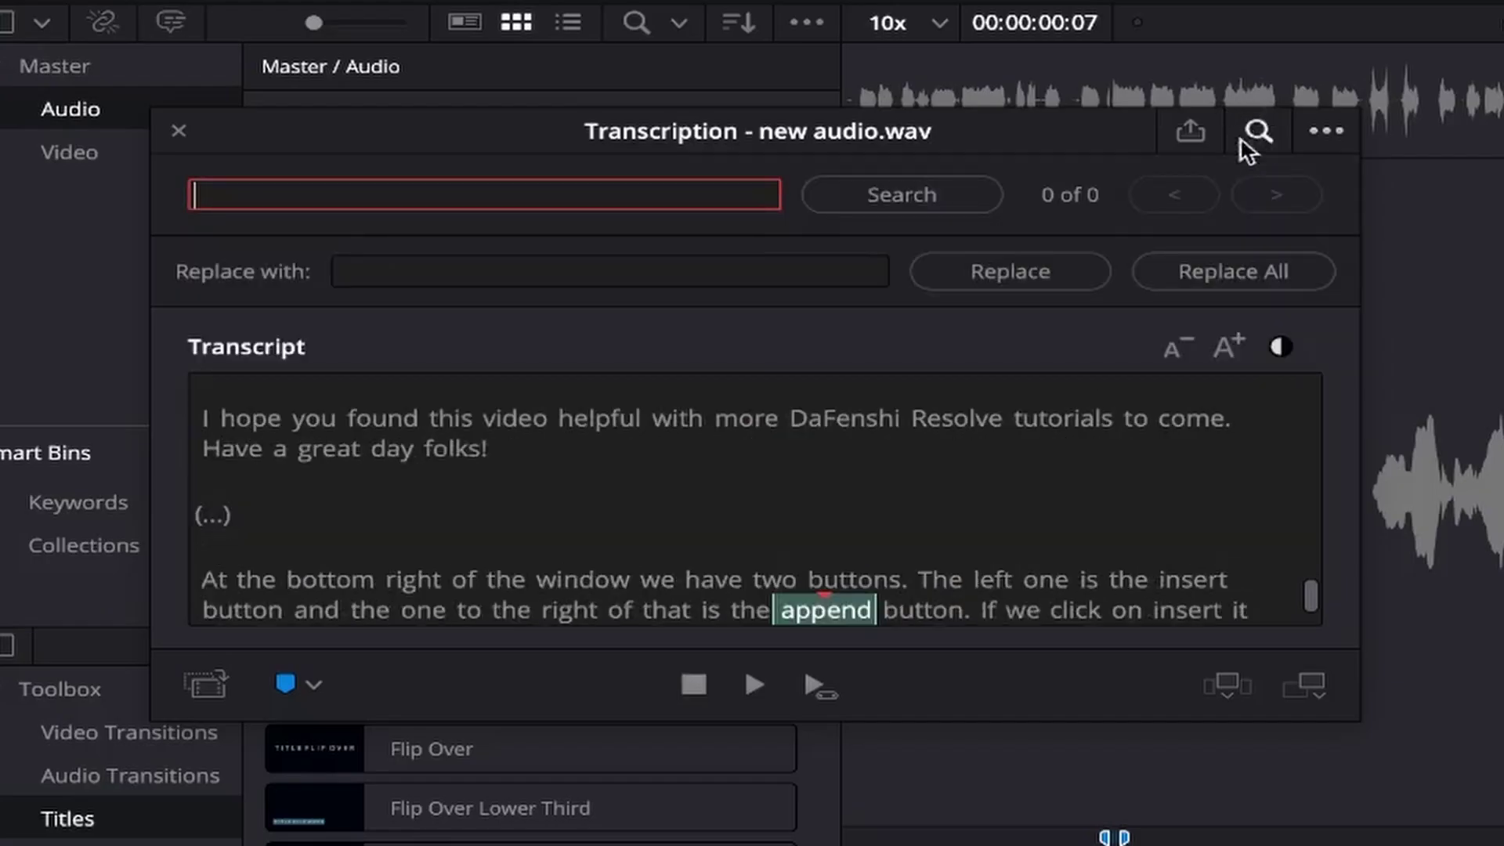
{"action": "type", "text": "shortcut"}
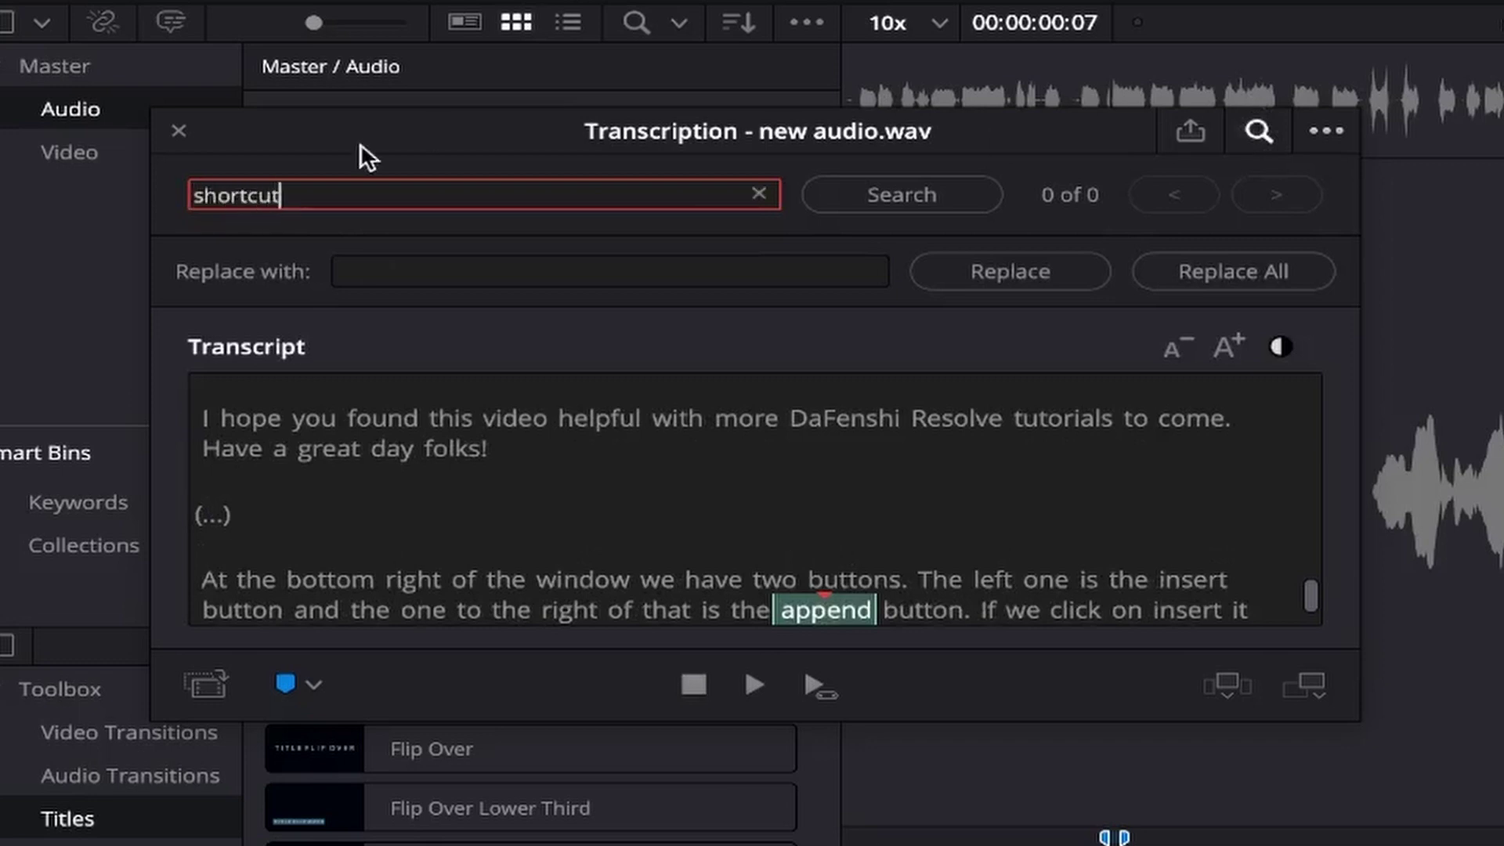
{"action": "key", "text": "Return"}
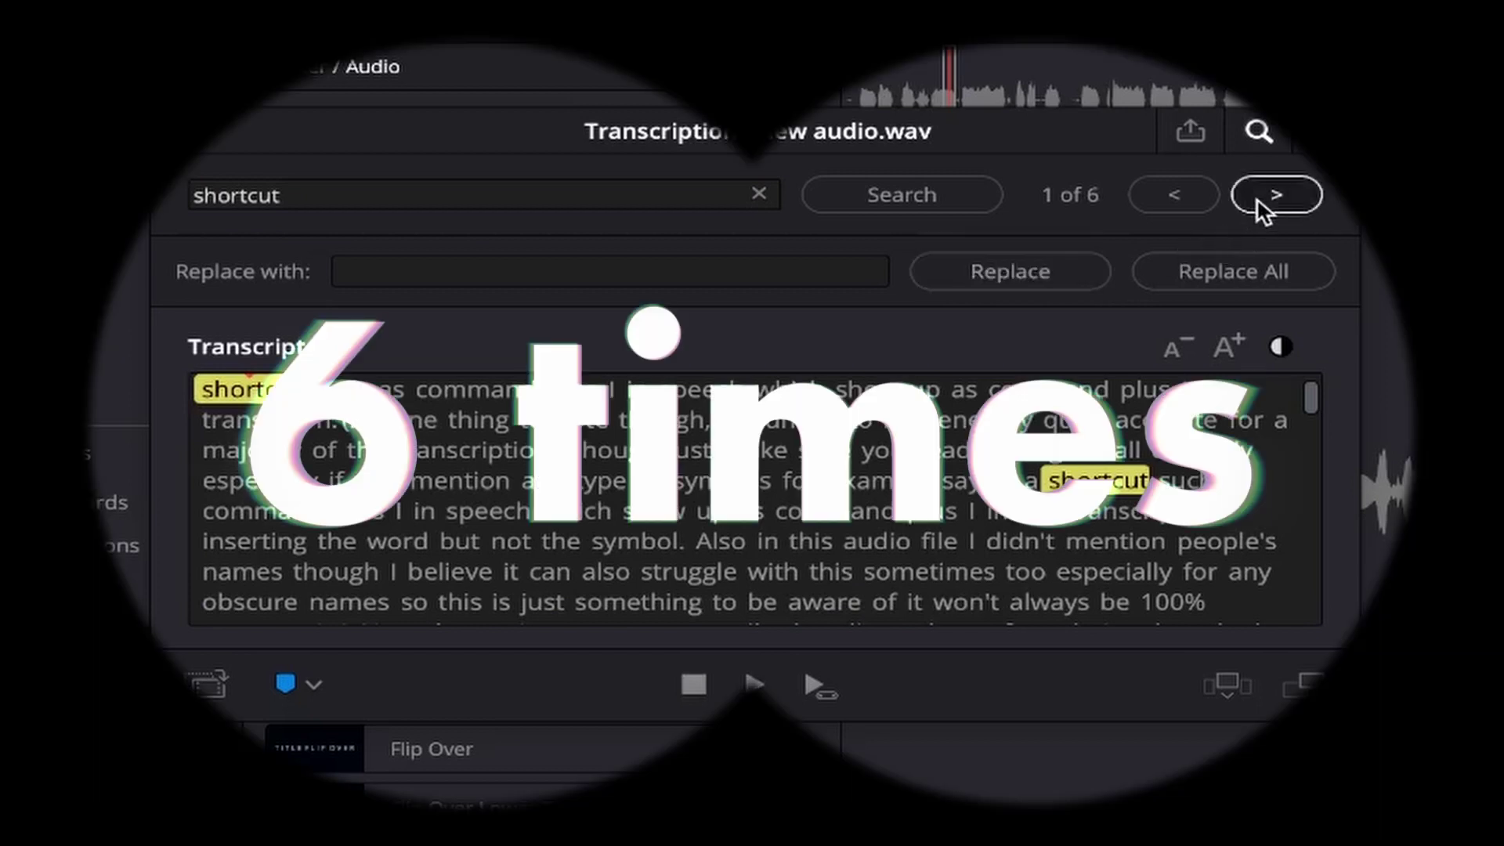
{"action": "left_click", "coordinate": [1256, 197]}
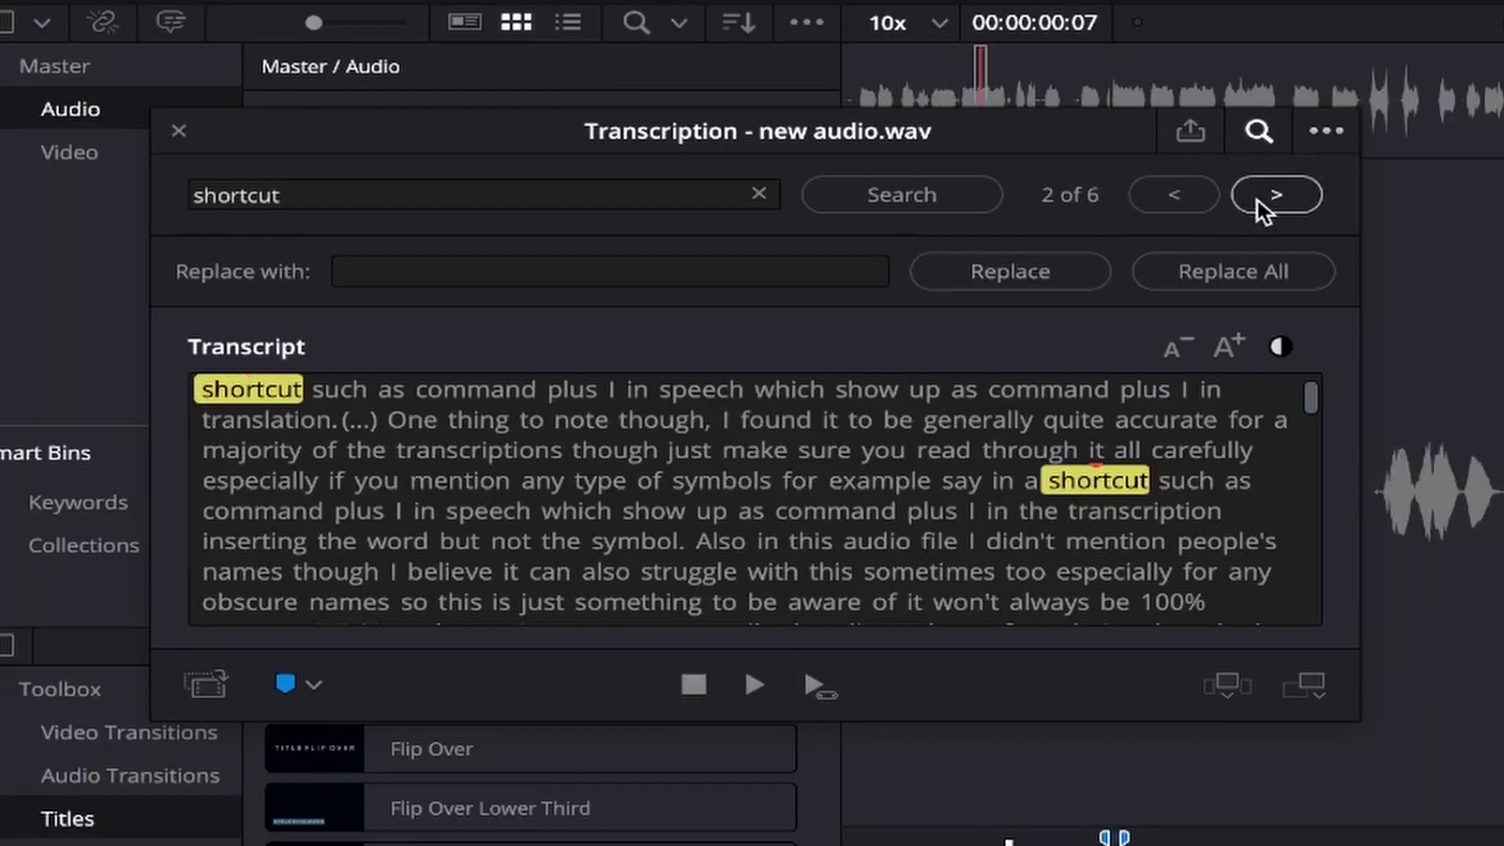
{"action": "left_click", "coordinate": [1257, 197]}
{"action": "left_click", "coordinate": [1179, 196]}
{"action": "left_click", "coordinate": [1184, 200]}
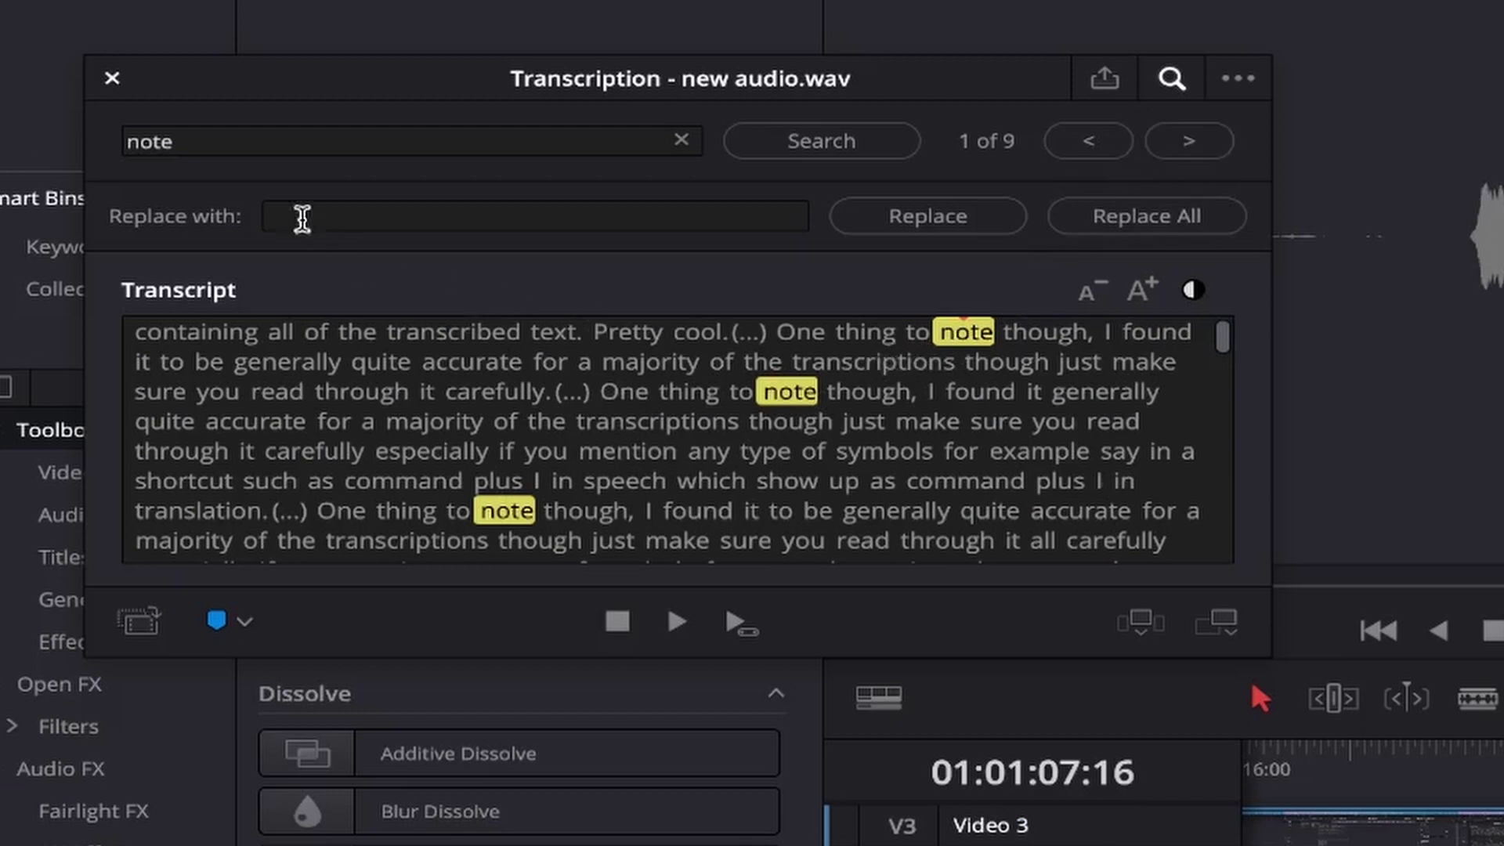
Enter 'noted' as the replacement, replace the first 'note', then undo it
{"action": "left_click", "coordinate": [311, 212]}
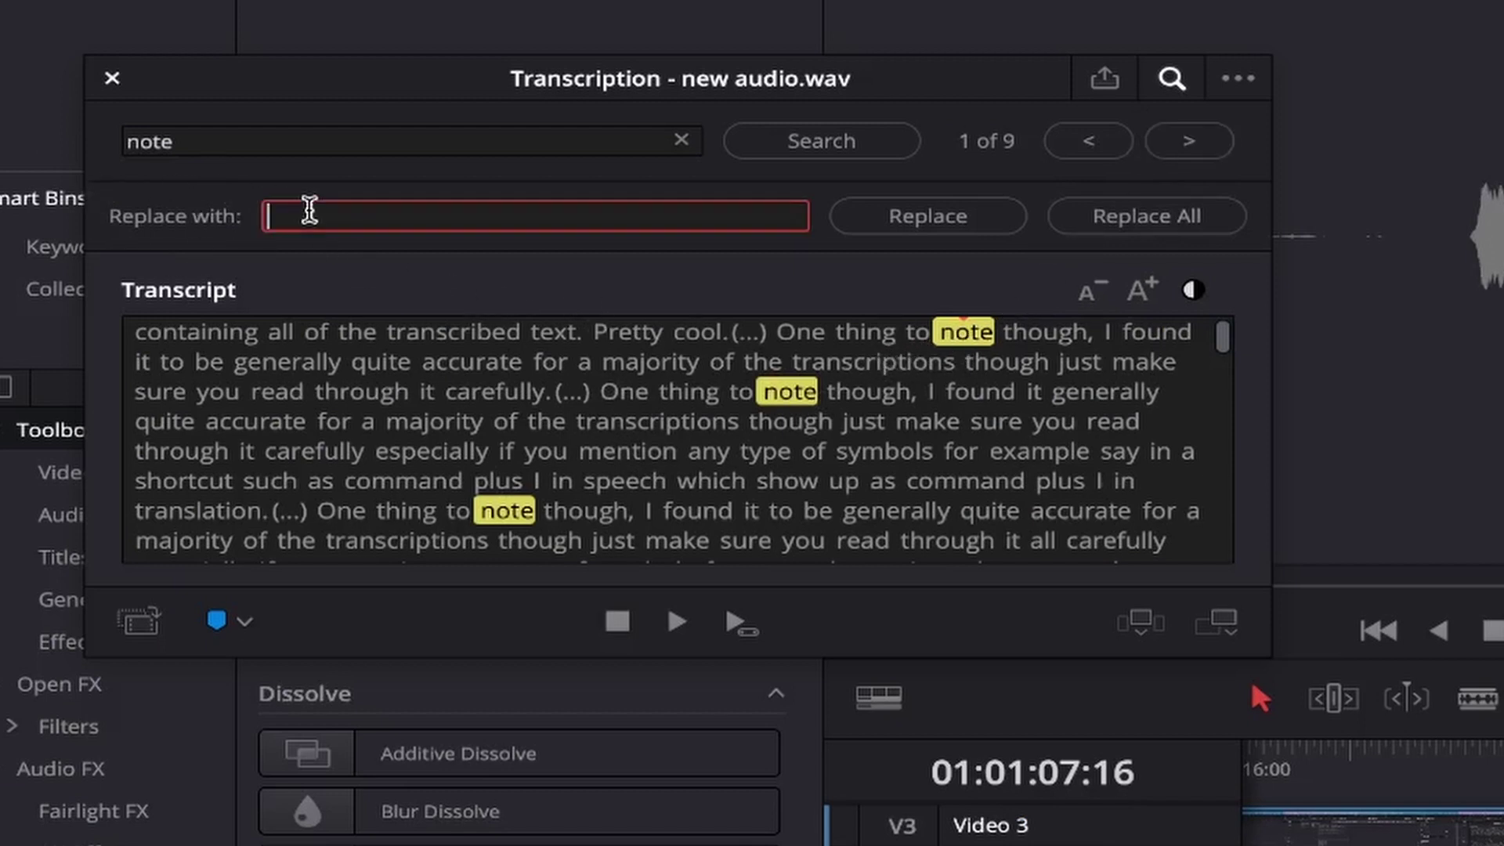
{"action": "type", "text": "noted"}
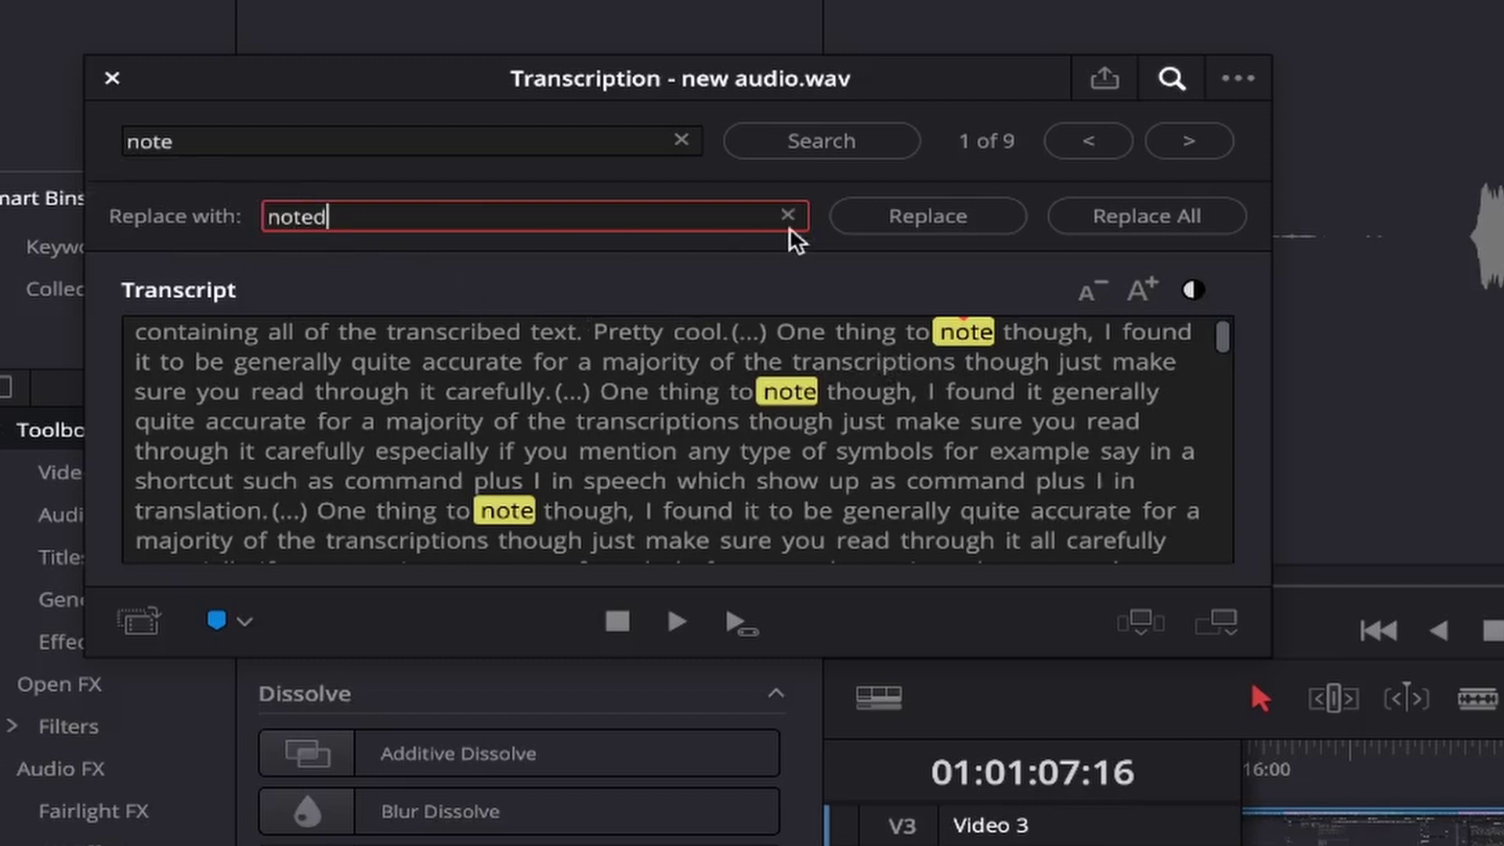
{"action": "left_click", "coordinate": [902, 222]}
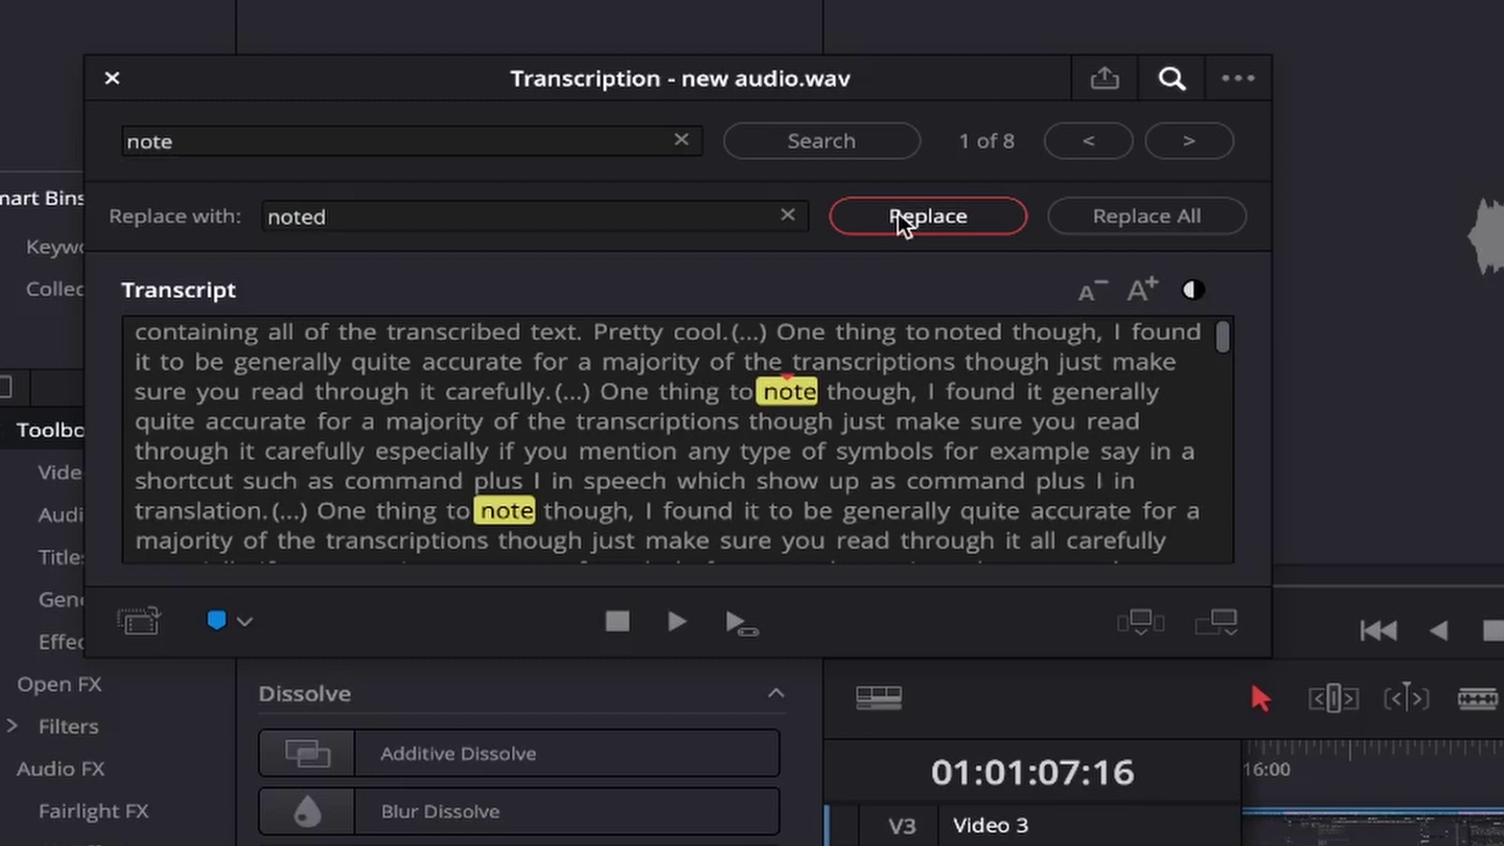
{"action": "key", "text": "ctrl+z"}
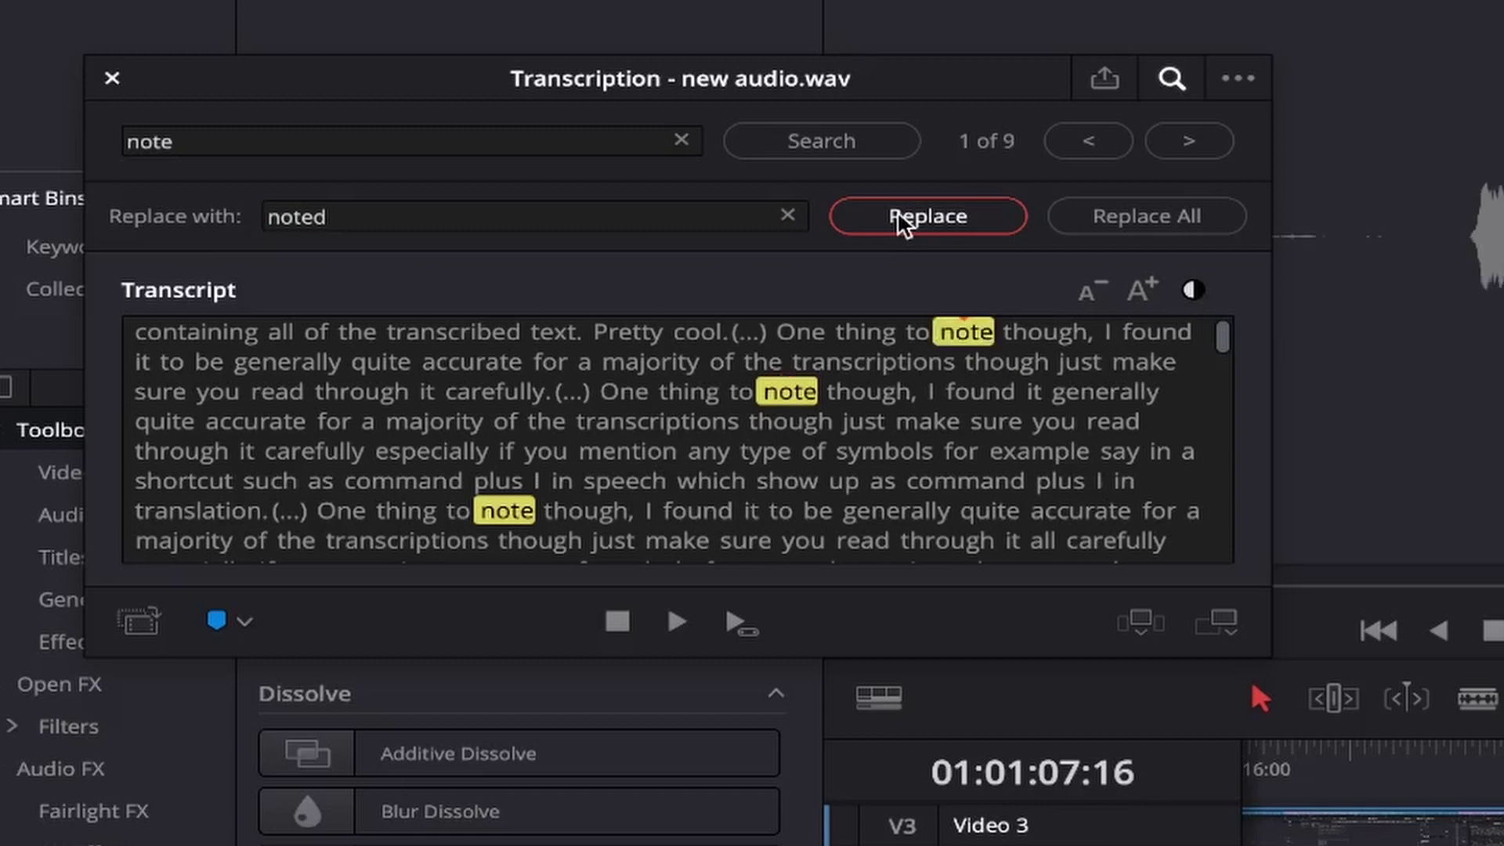
Replace every 'note' with 'noted', undo the change, and scroll the transcript down
{"action": "left_click", "coordinate": [1110, 221]}
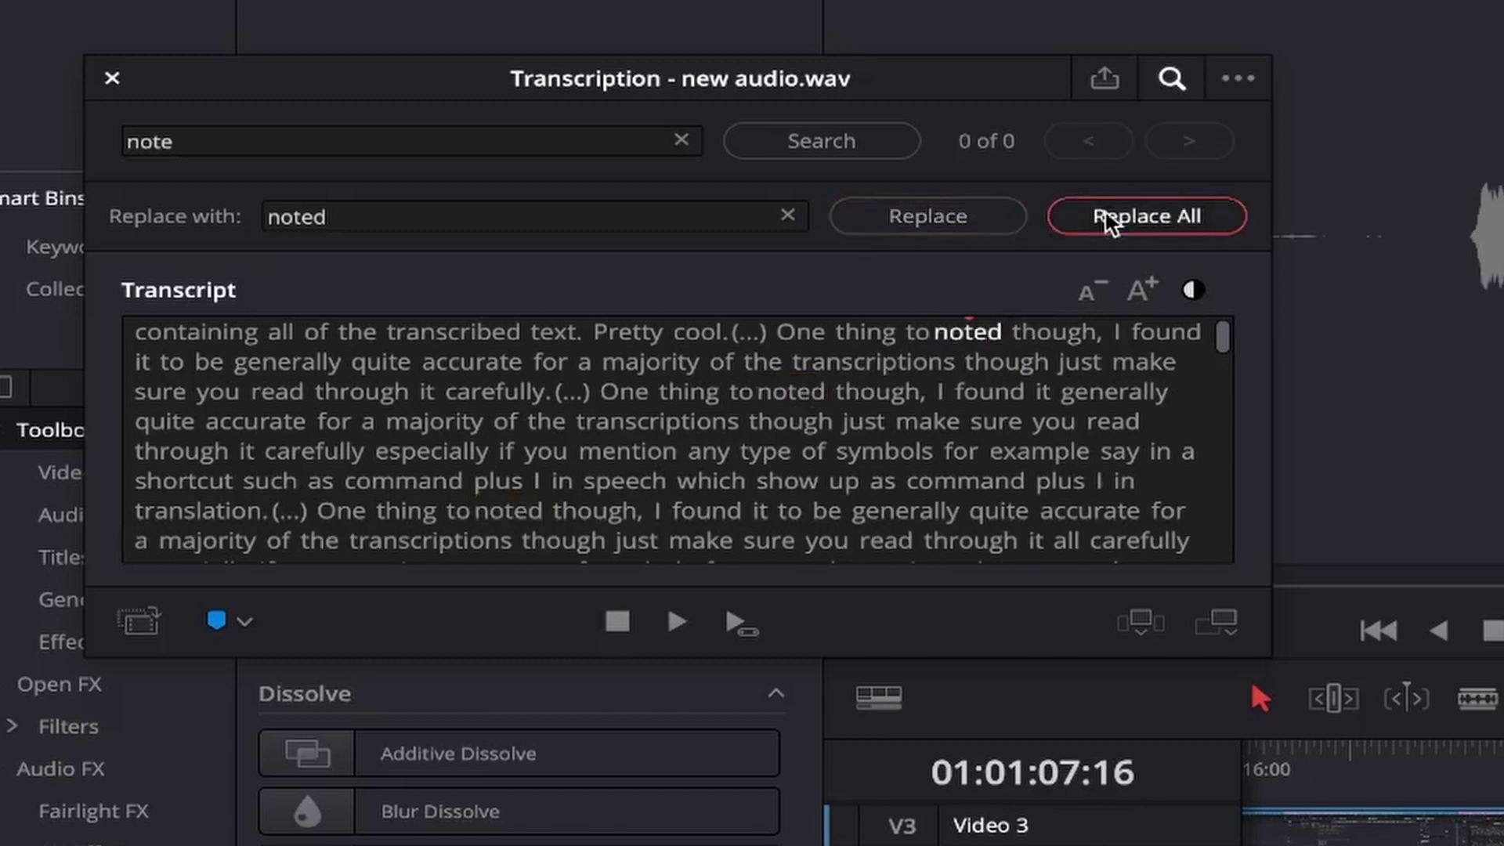
{"action": "key", "text": "ctrl+z"}
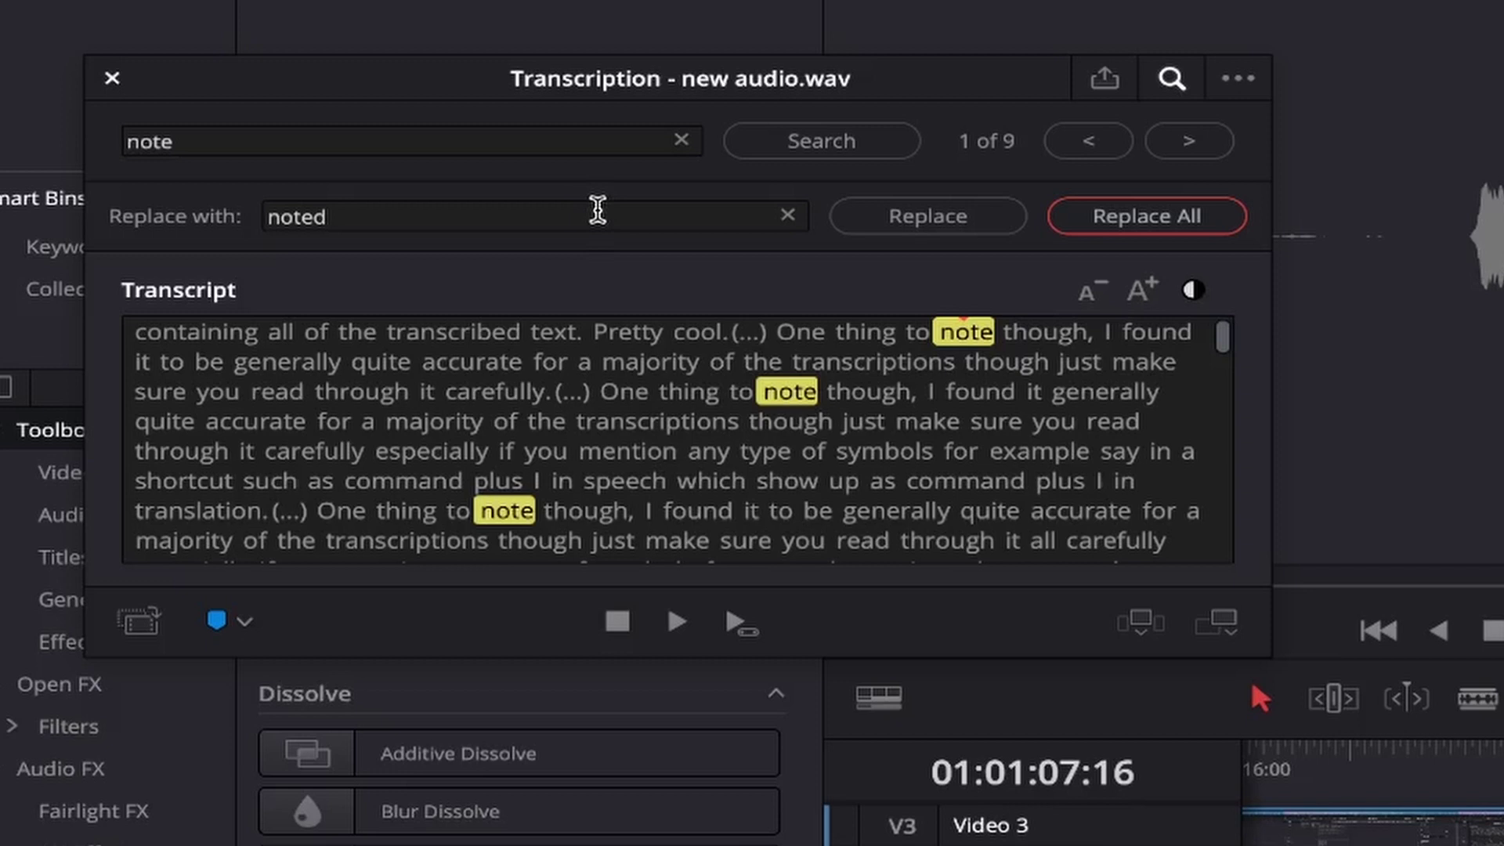
{"action": "scroll", "coordinate": [614, 393], "scroll_direction": "down", "scroll_amount": 8}
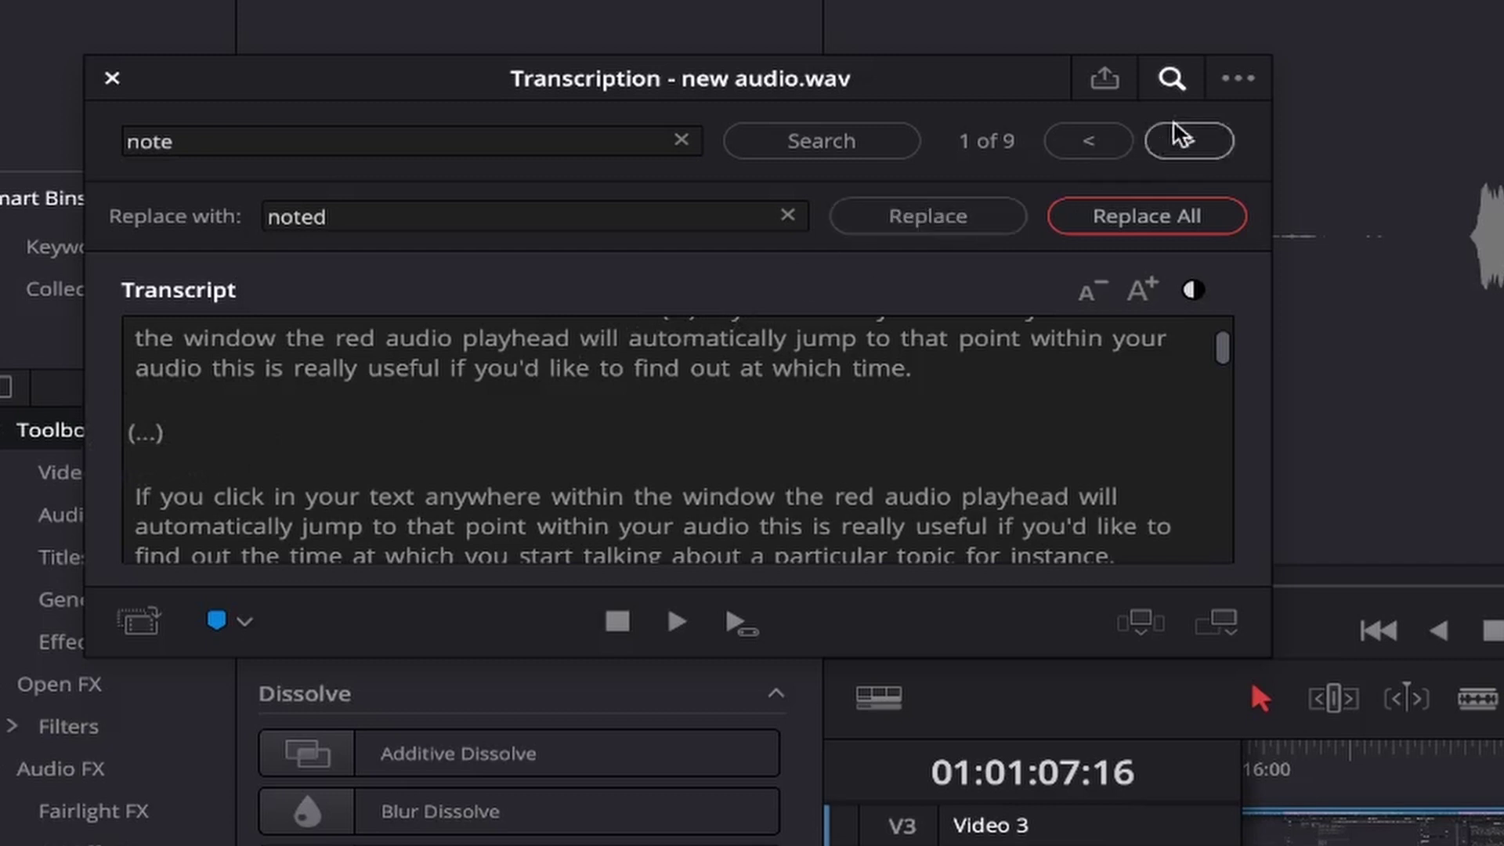
Mark the transcript's silent portions for removal and reduce the transcript font size
{"action": "left_click", "coordinate": [1247, 85]}
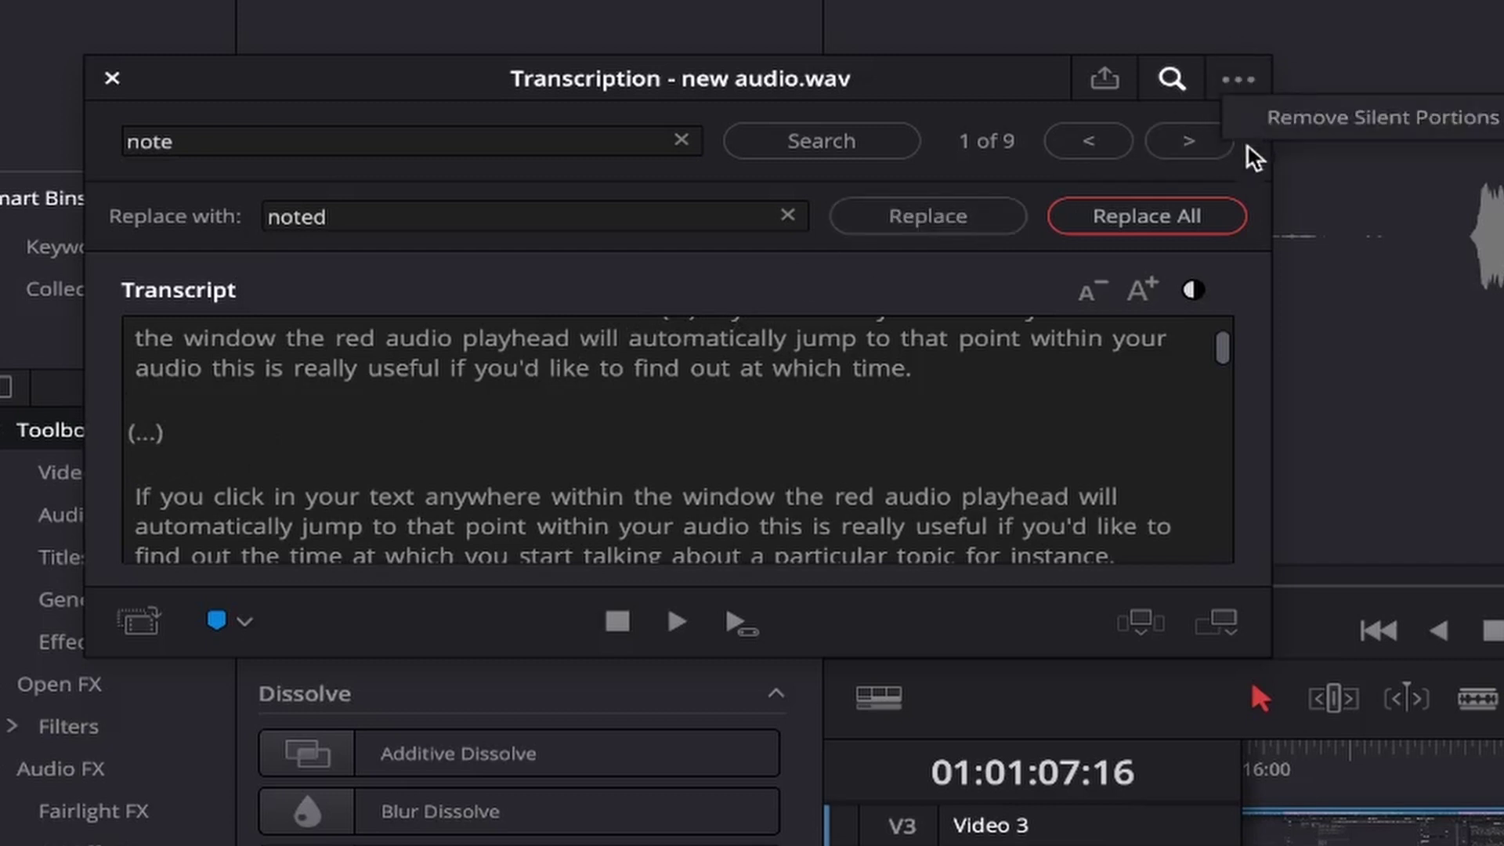
{"action": "left_click", "coordinate": [1384, 130]}
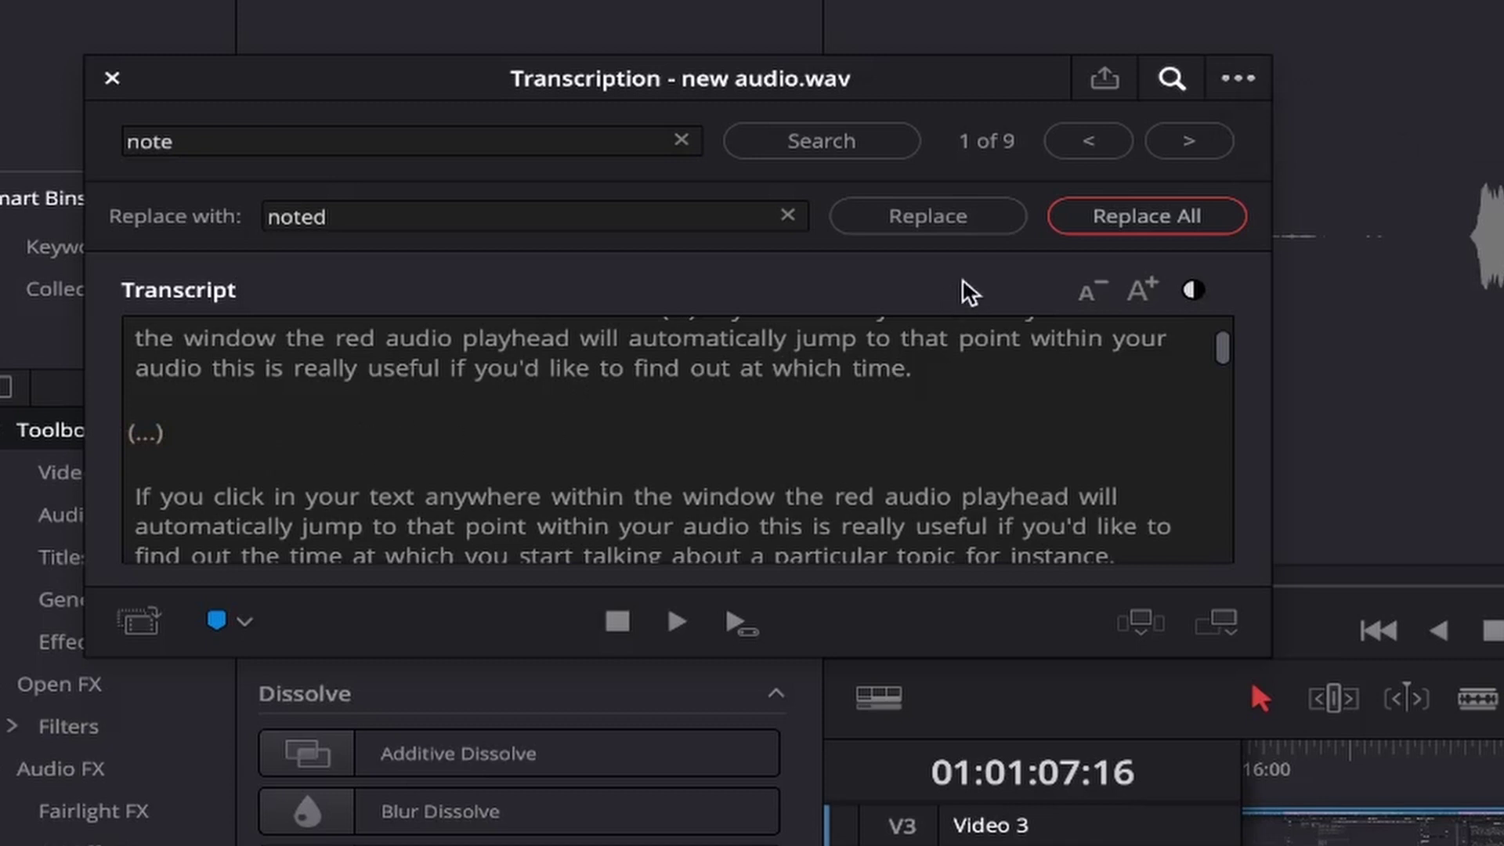
{"action": "left_click", "coordinate": [1143, 296]}
{"action": "left_click", "coordinate": [1095, 295]}
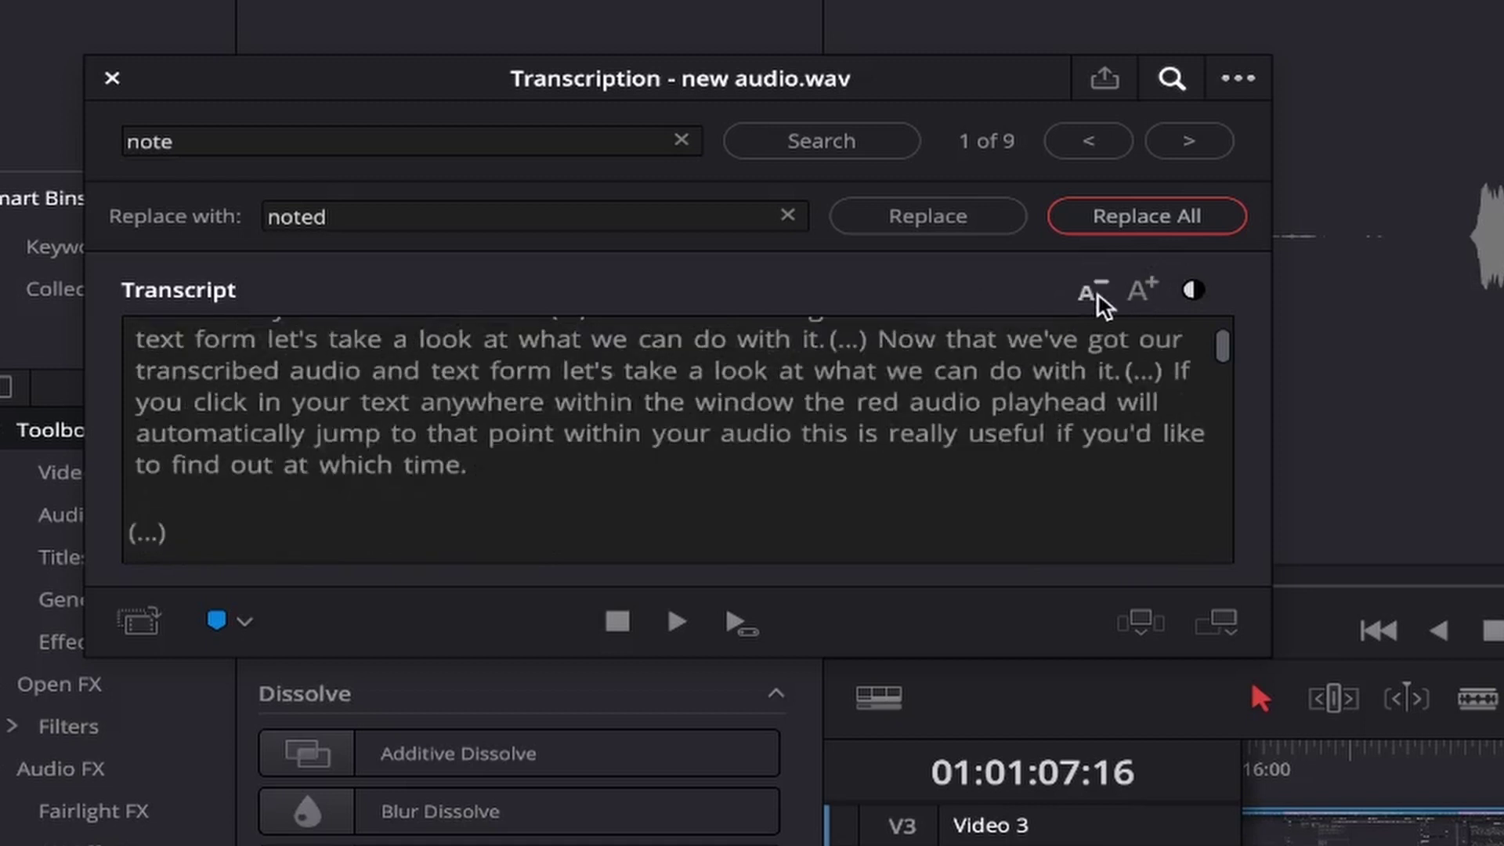
{"action": "left_click", "coordinate": [1097, 298]}
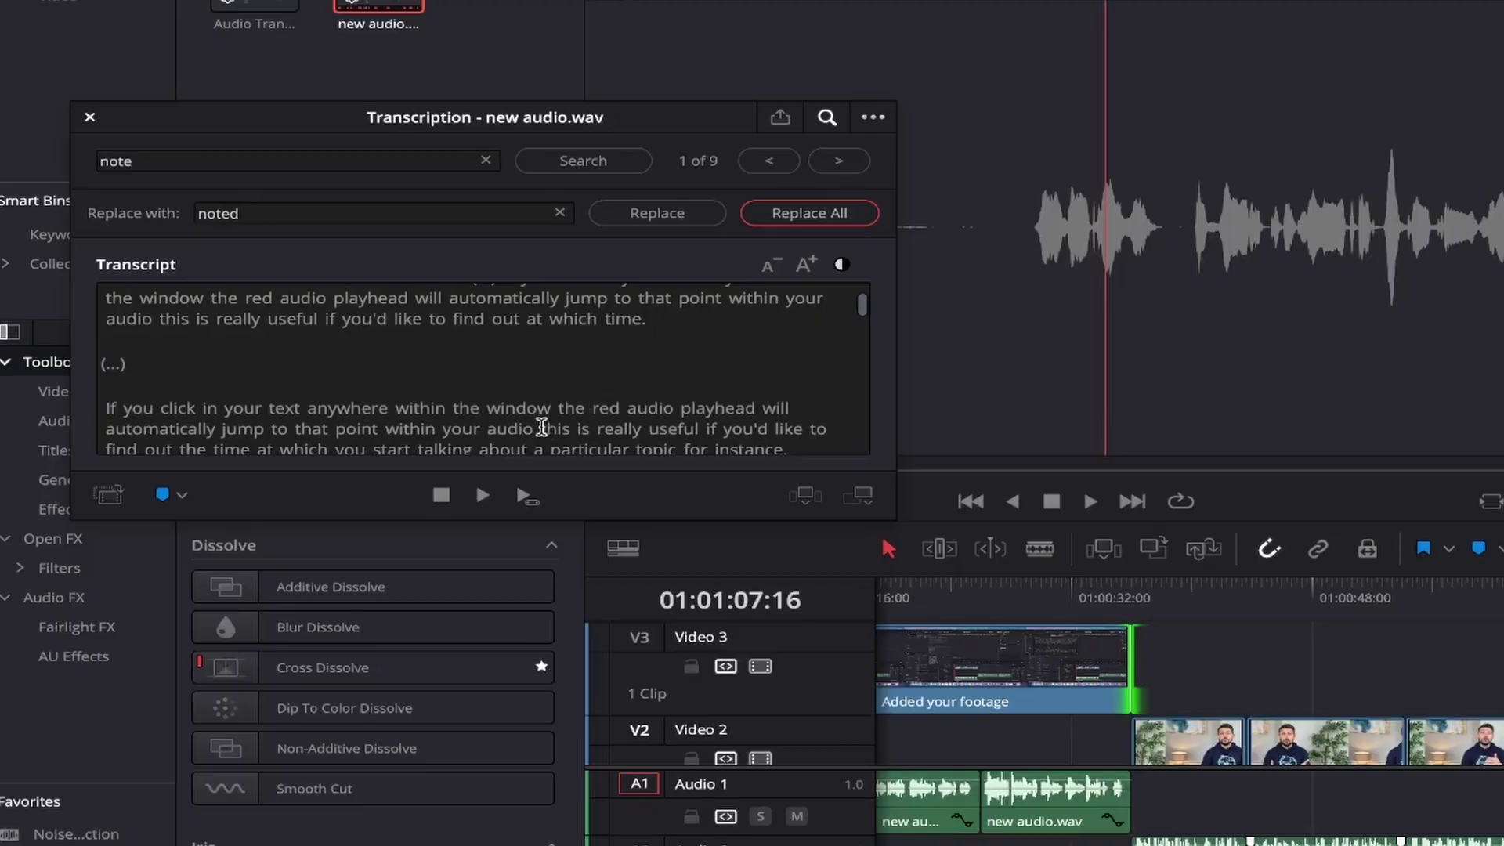
Make a default-named subclip from the transcript passage 'If' through 'this' about the red audio playhead
{"action": "left_click_drag", "start_coordinate": [571, 428], "coordinate": [109, 413]}
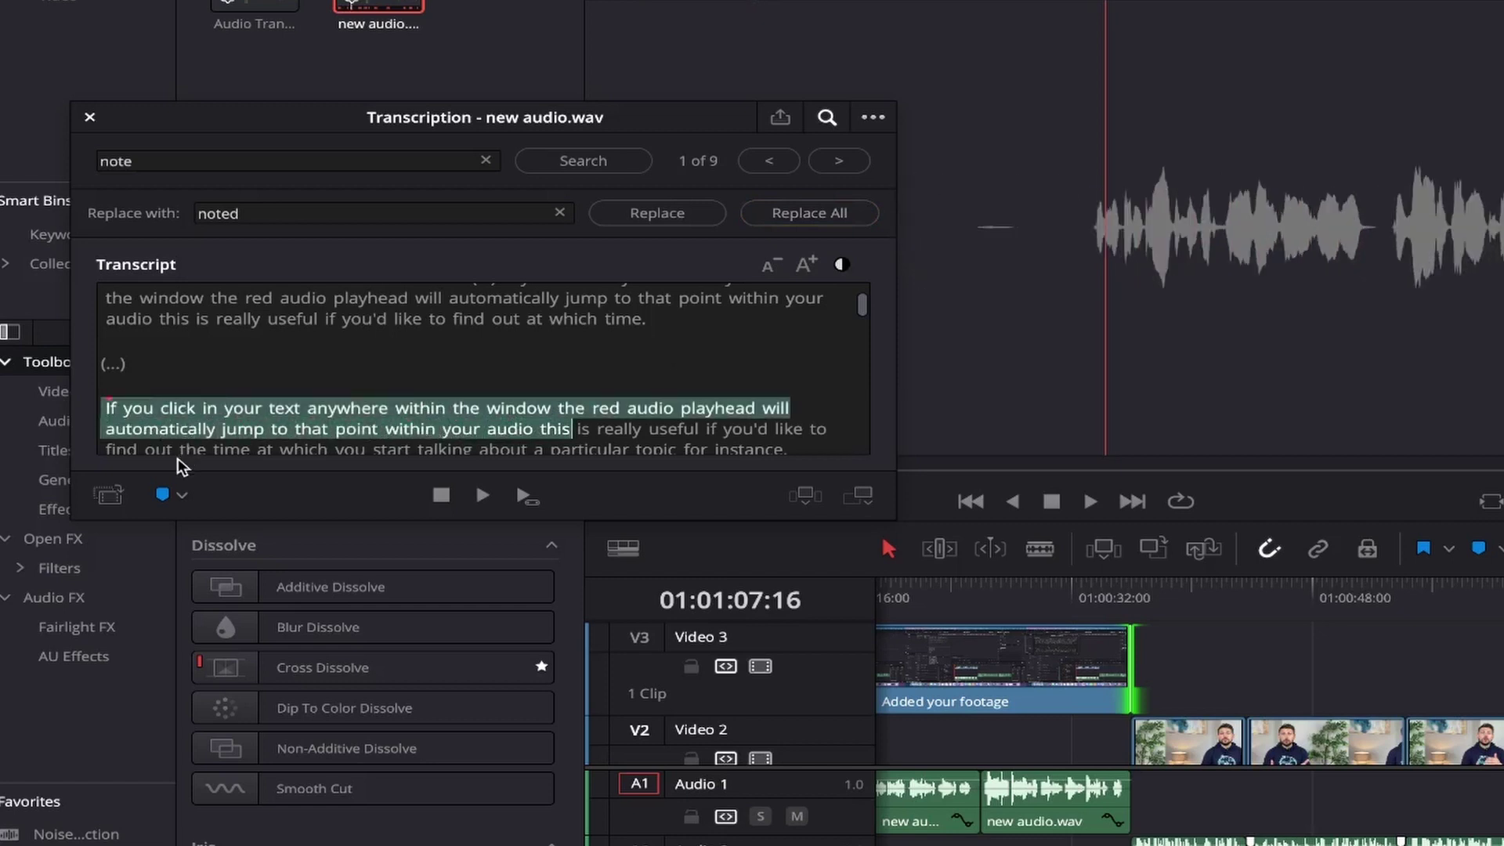
{"action": "left_click", "coordinate": [110, 505]}
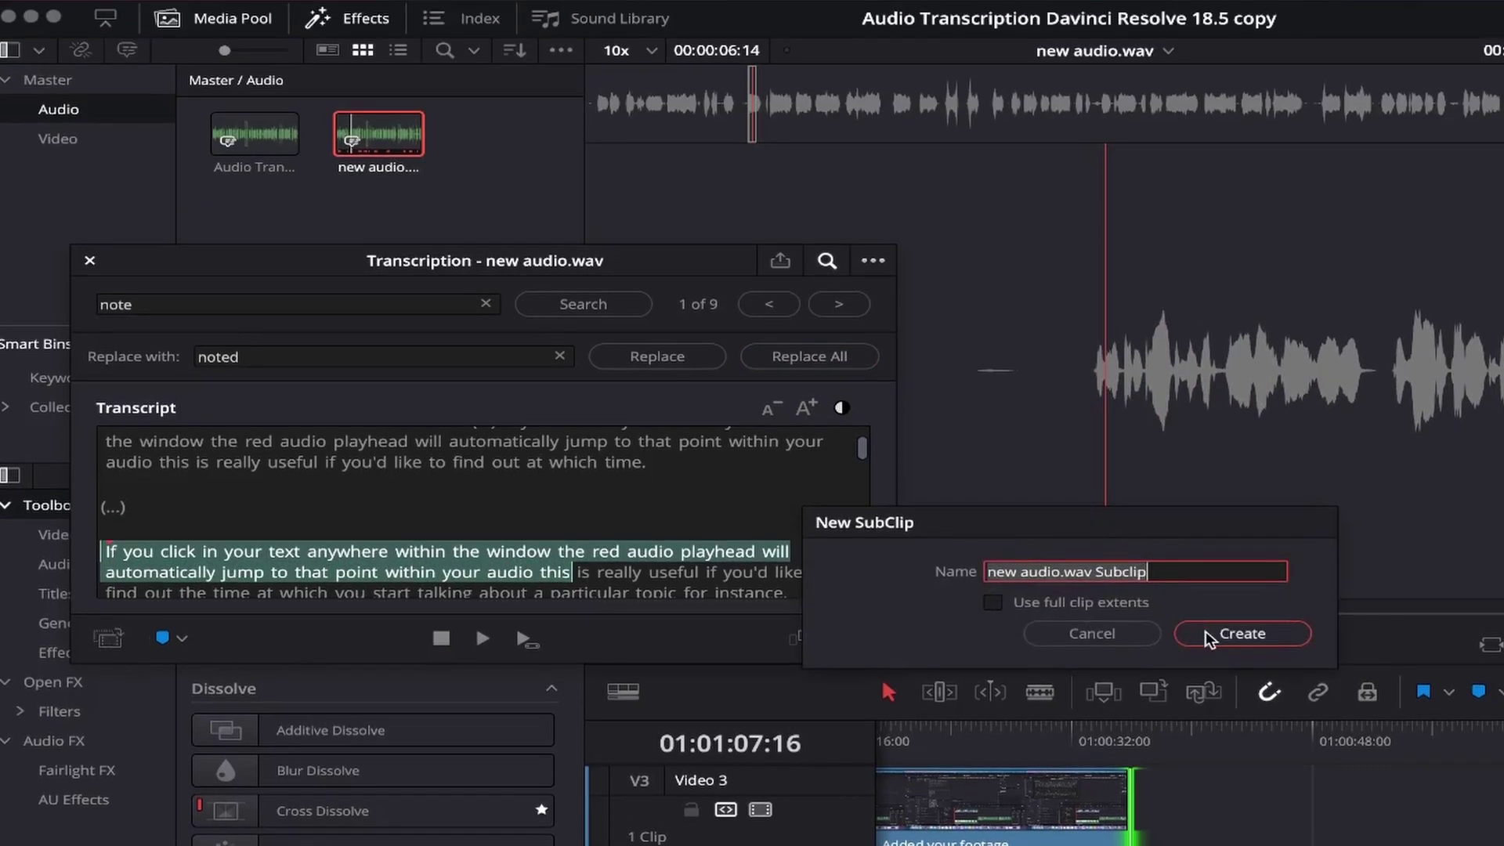
{"action": "left_click", "coordinate": [1206, 631]}
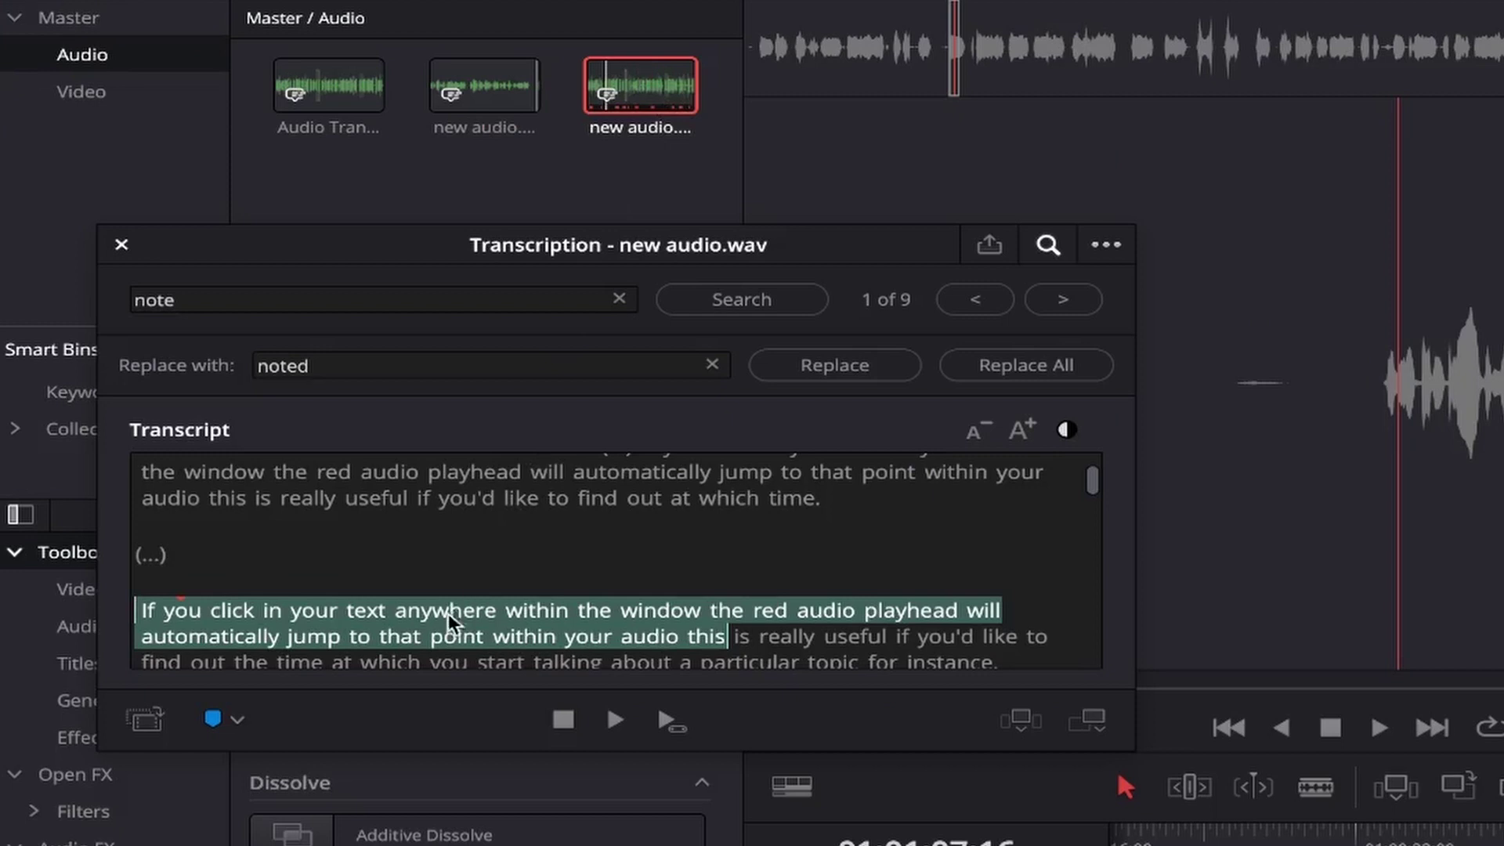
{"action": "left_click", "coordinate": [243, 725]}
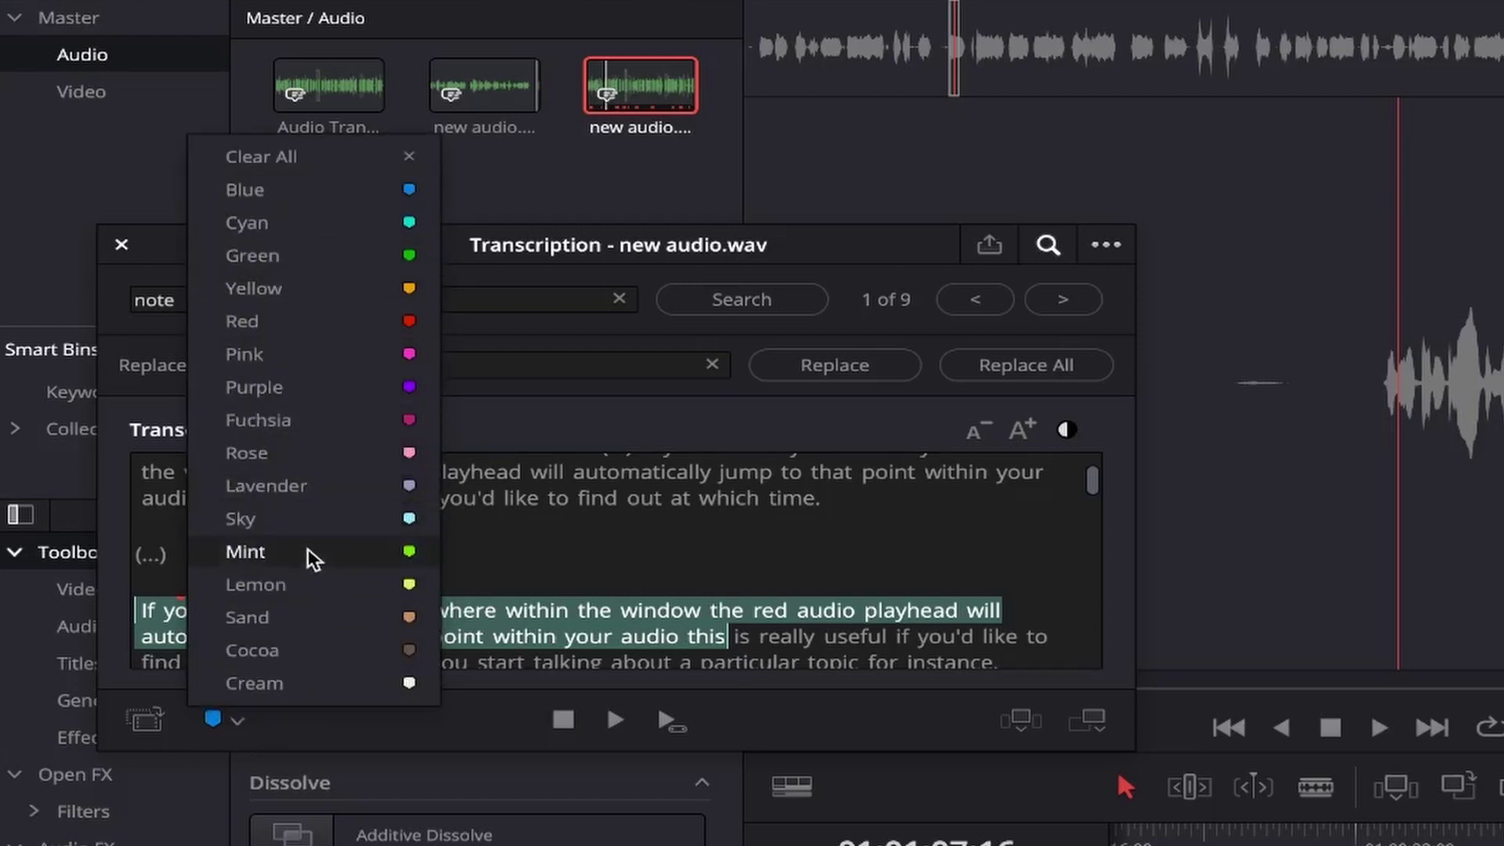
{"action": "left_click", "coordinate": [420, 730]}
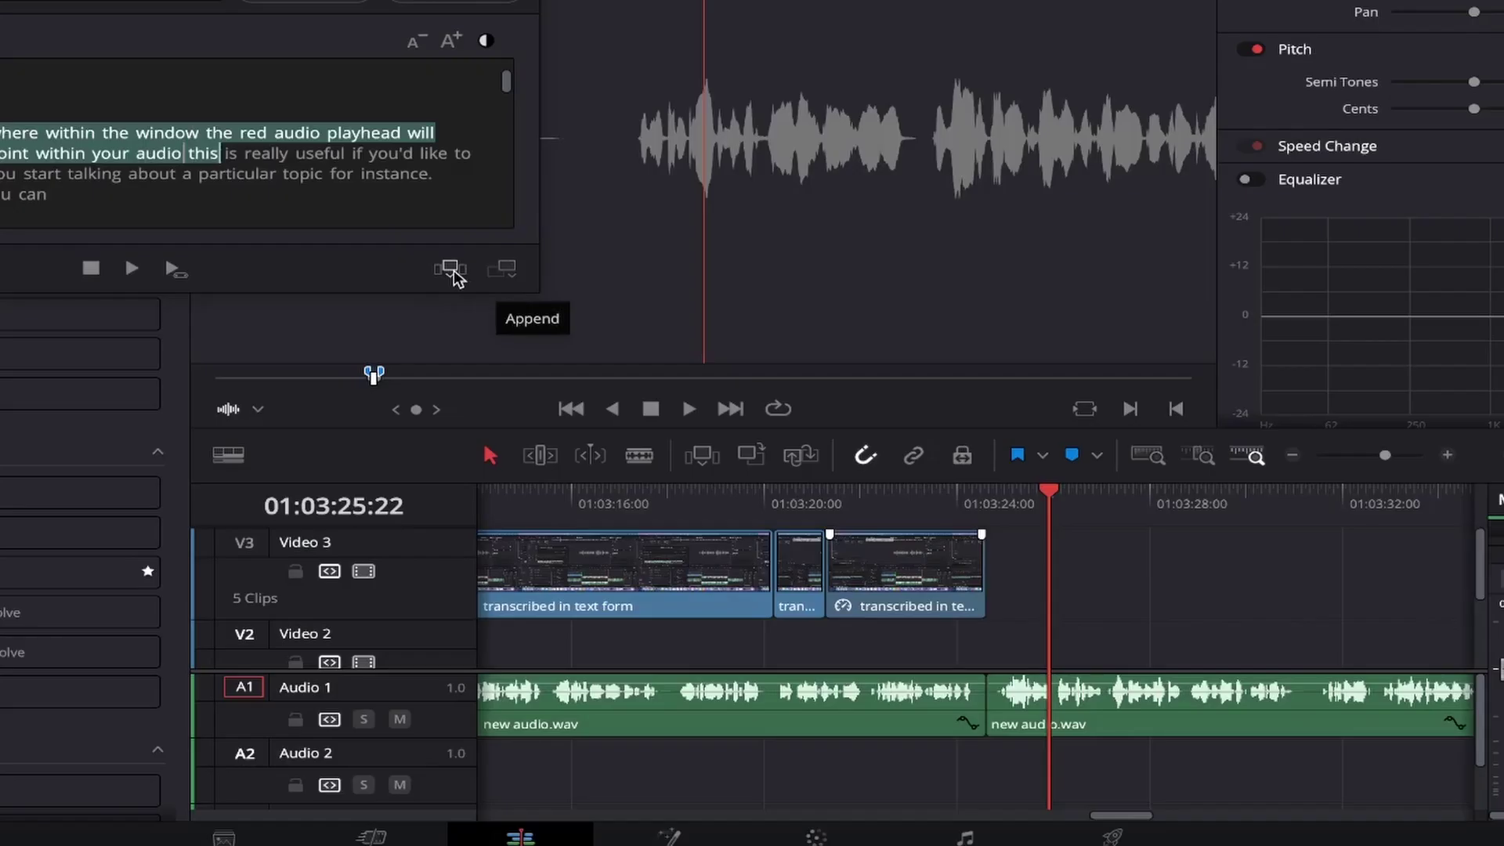
Append the selected passage to the timeline end and export the transcript as new audio.txt
{"action": "left_click", "coordinate": [1294, 711]}
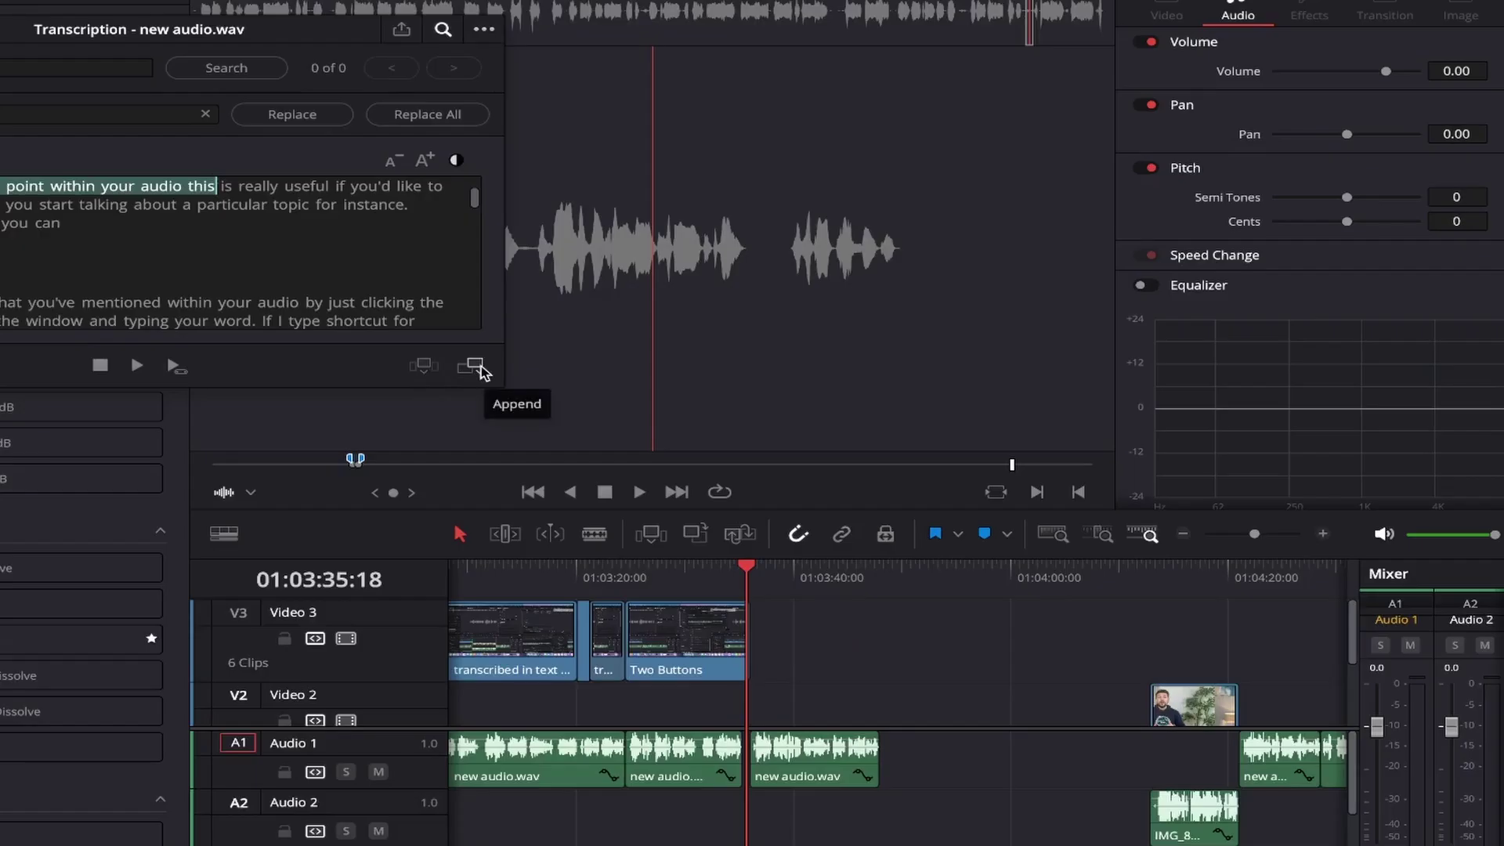
{"action": "left_click", "coordinate": [474, 367]}
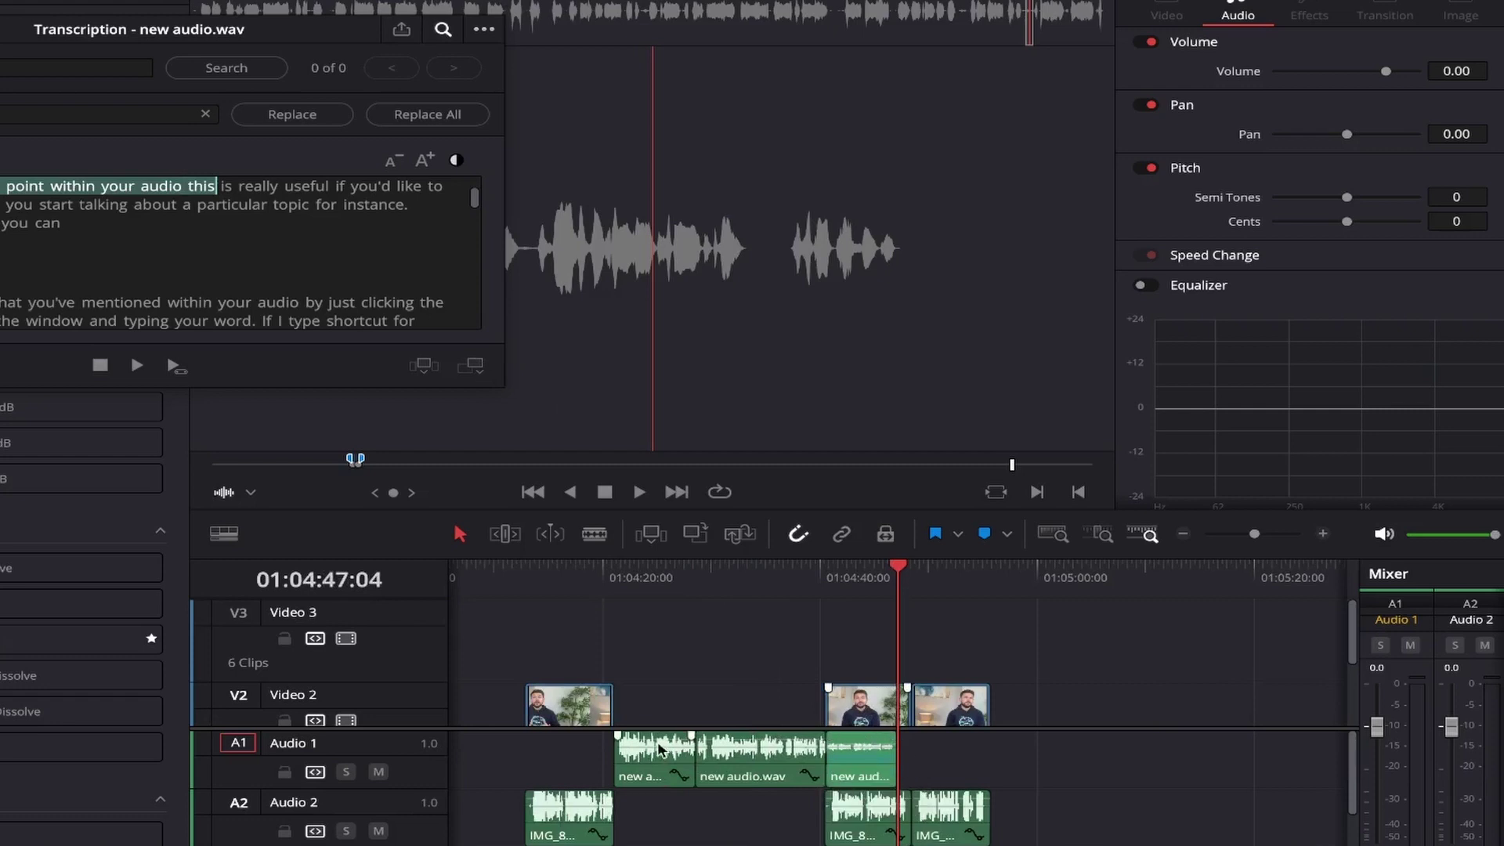
{"action": "mouse_move", "coordinate": [847, 758]}
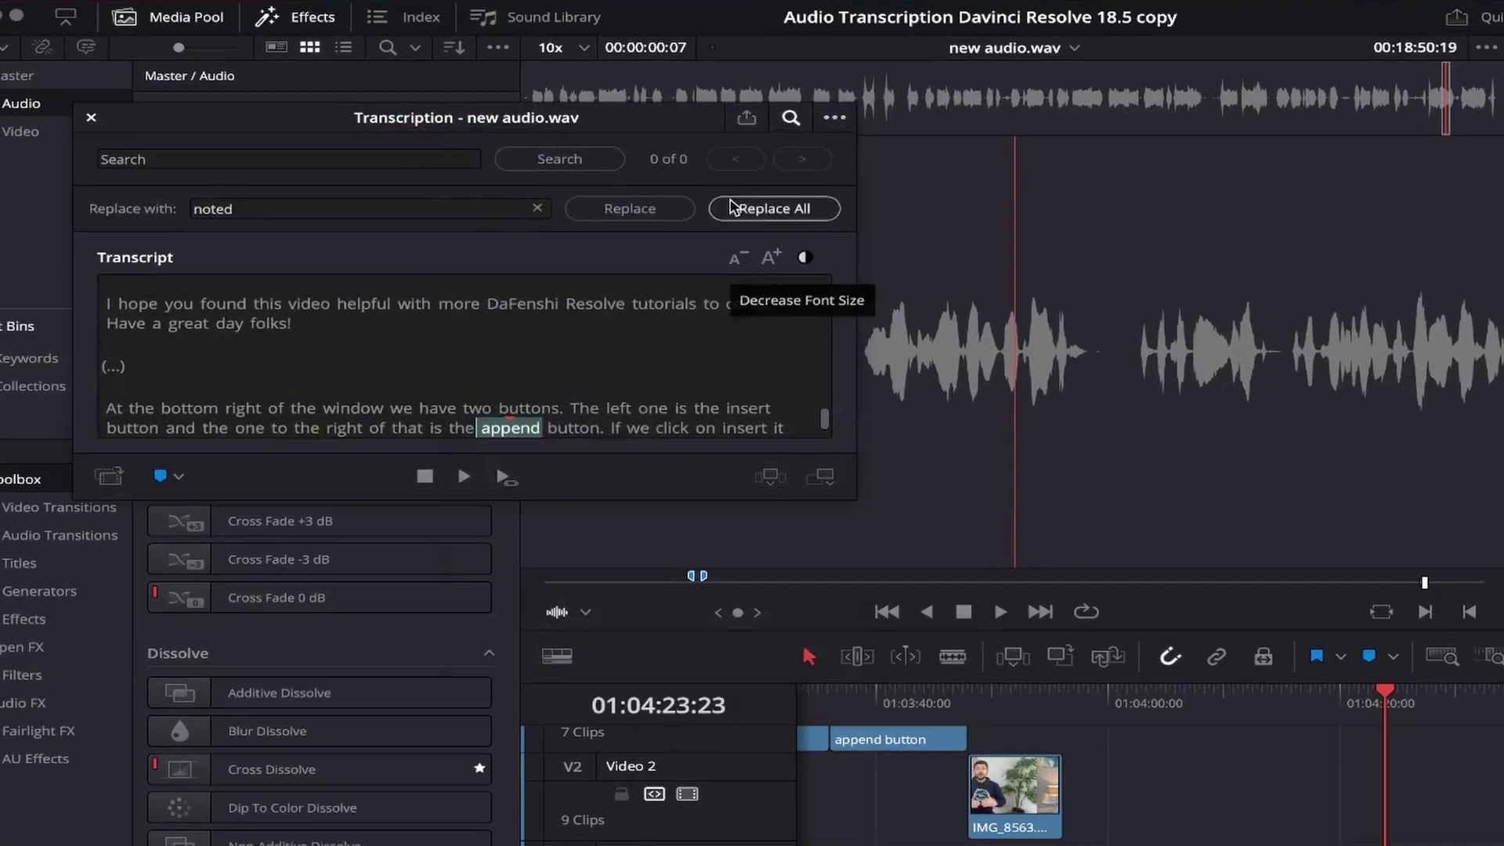
{"action": "left_click", "coordinate": [747, 117]}
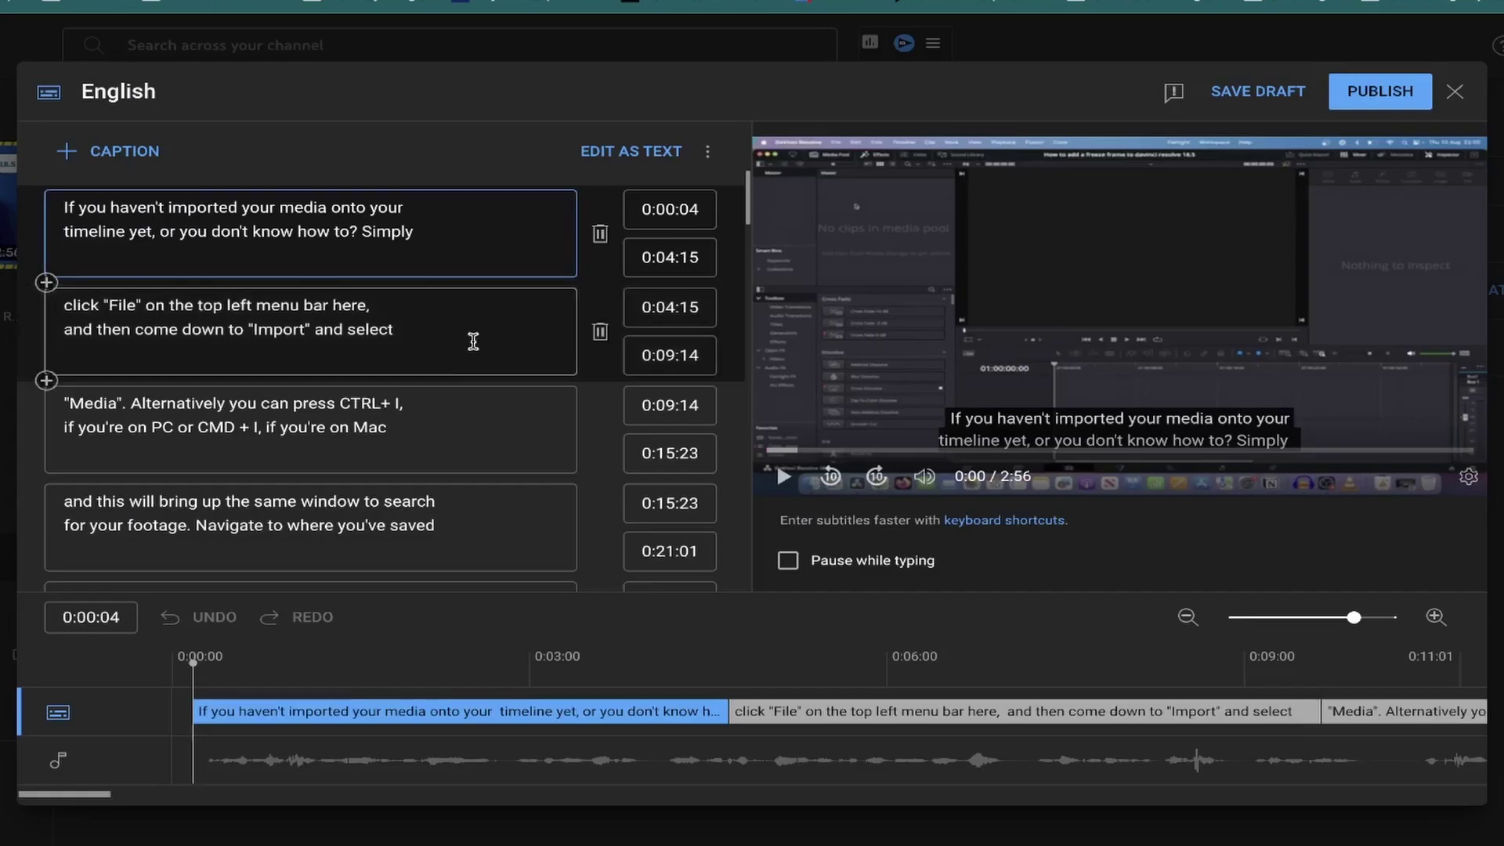
Place the cursor in the third, then the fourth, caption text box in YouTube Studio
{"action": "left_click", "coordinate": [480, 411]}
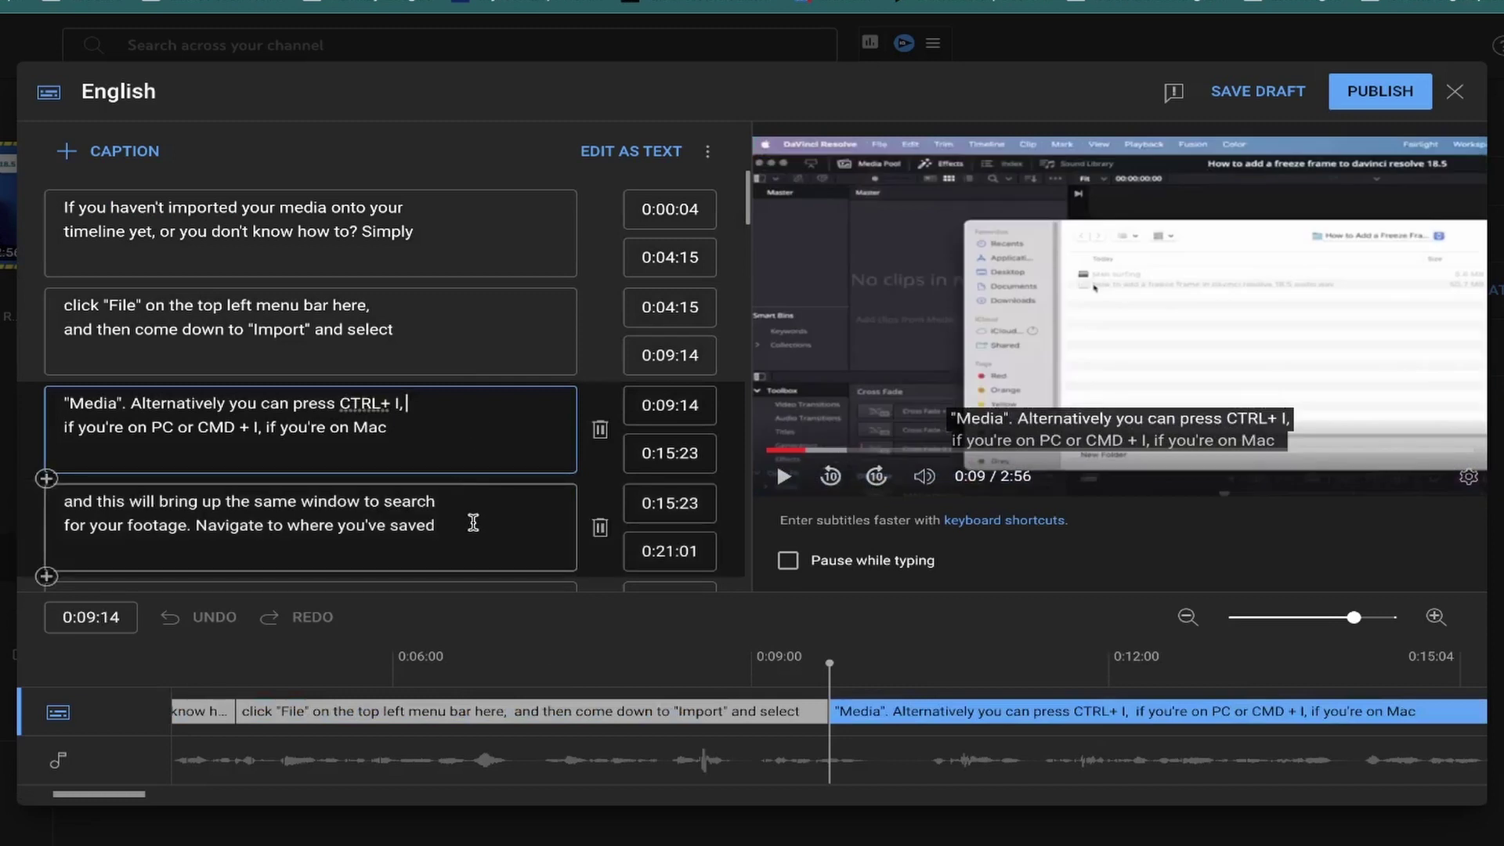
{"action": "left_click", "coordinate": [474, 522]}
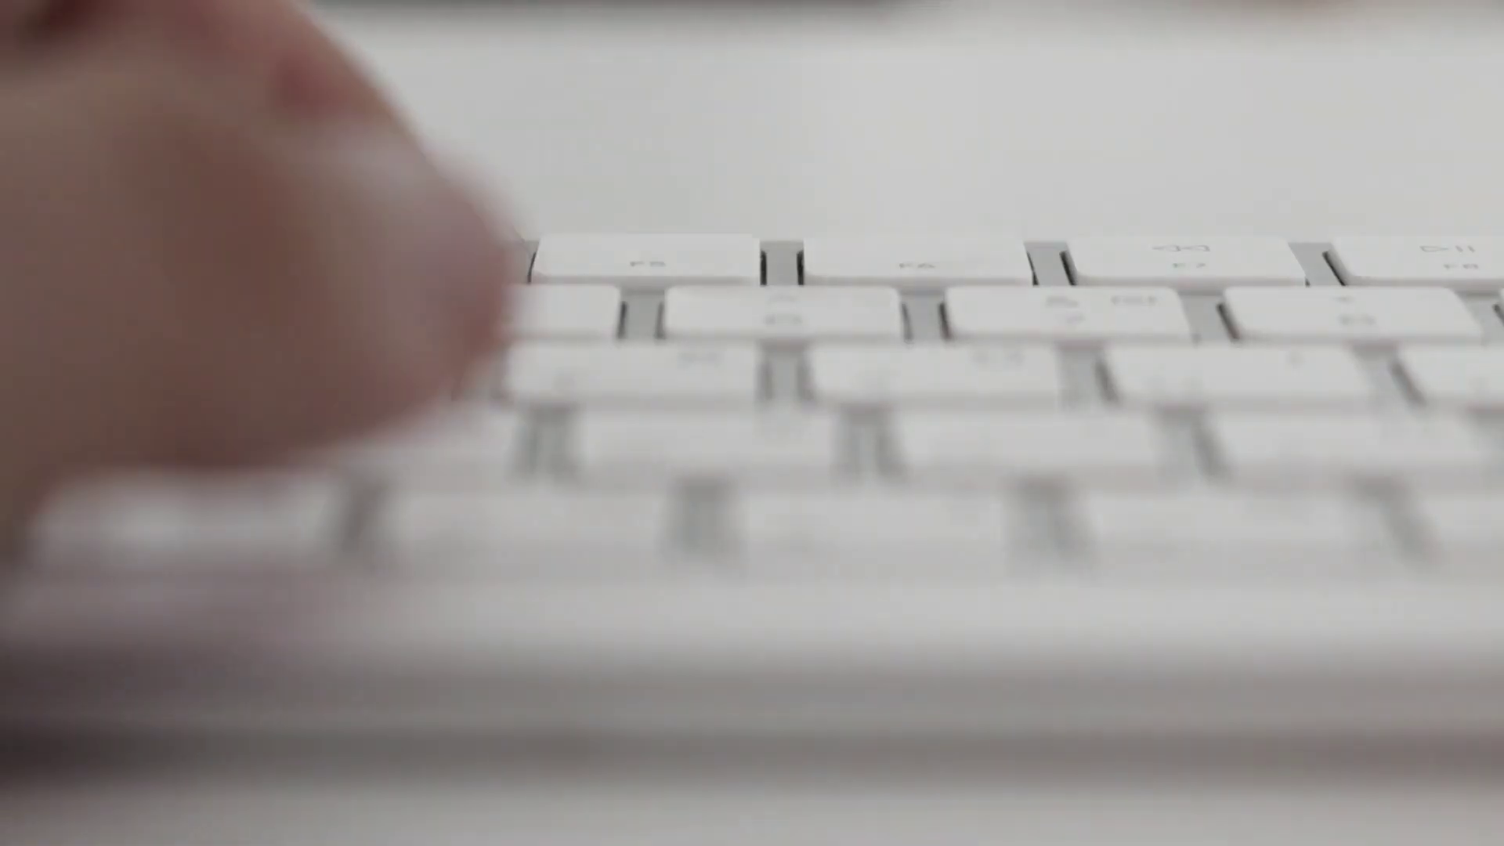